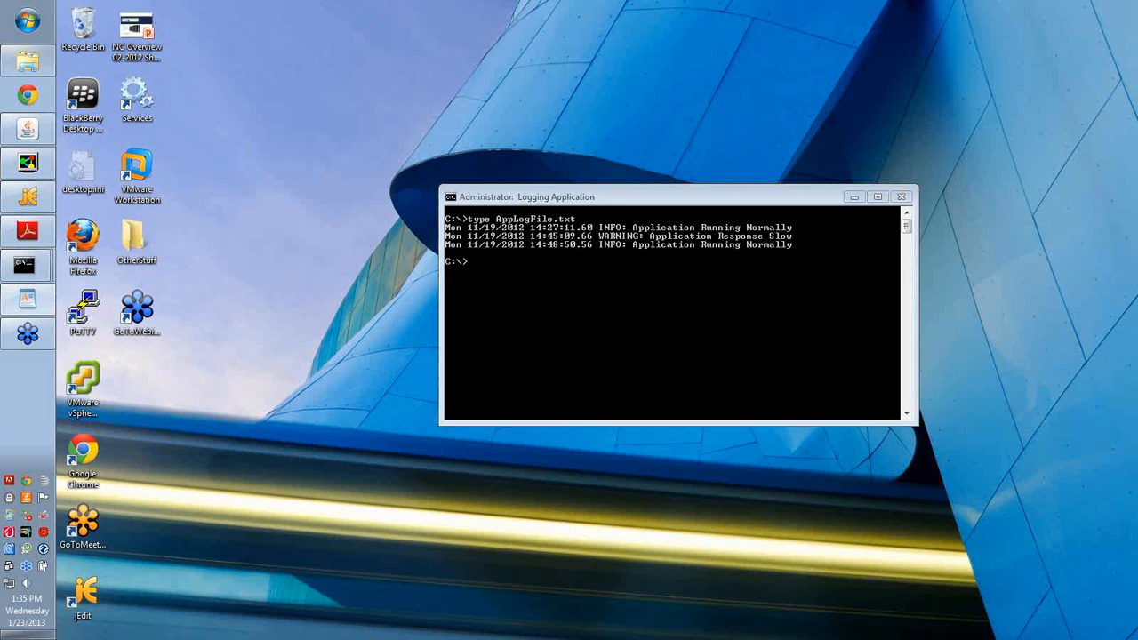
Append a timestamped "INFO: Application Running Normally" entry to AppLogFile.txt by pasting and running the copied echo command.
left_click(652, 376)
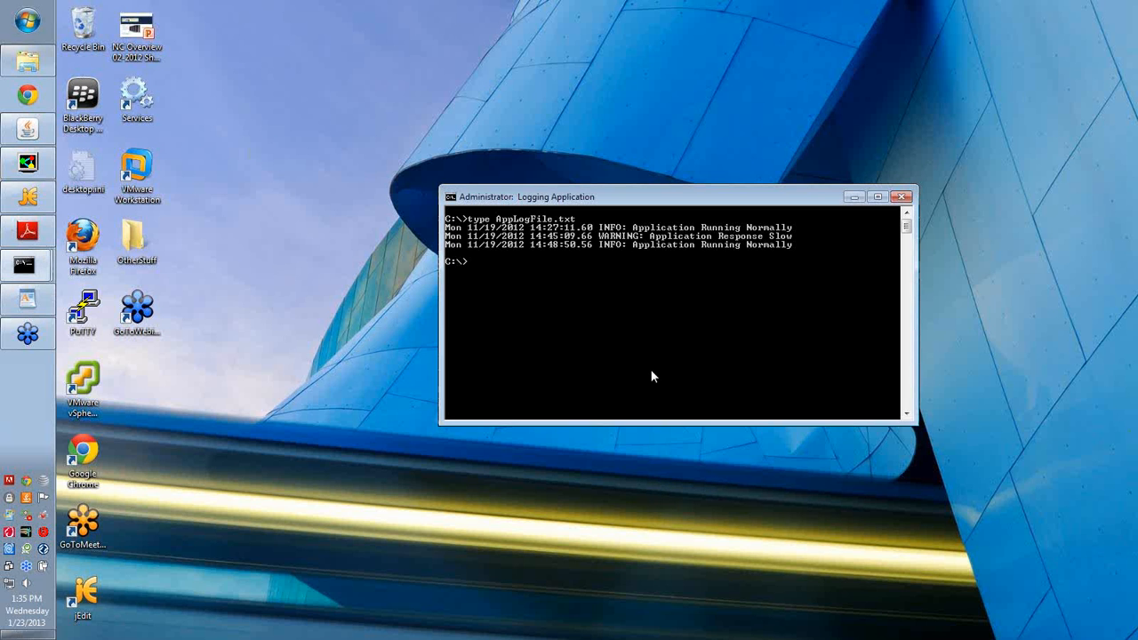
right_click(651, 376)
left_click(687, 412)
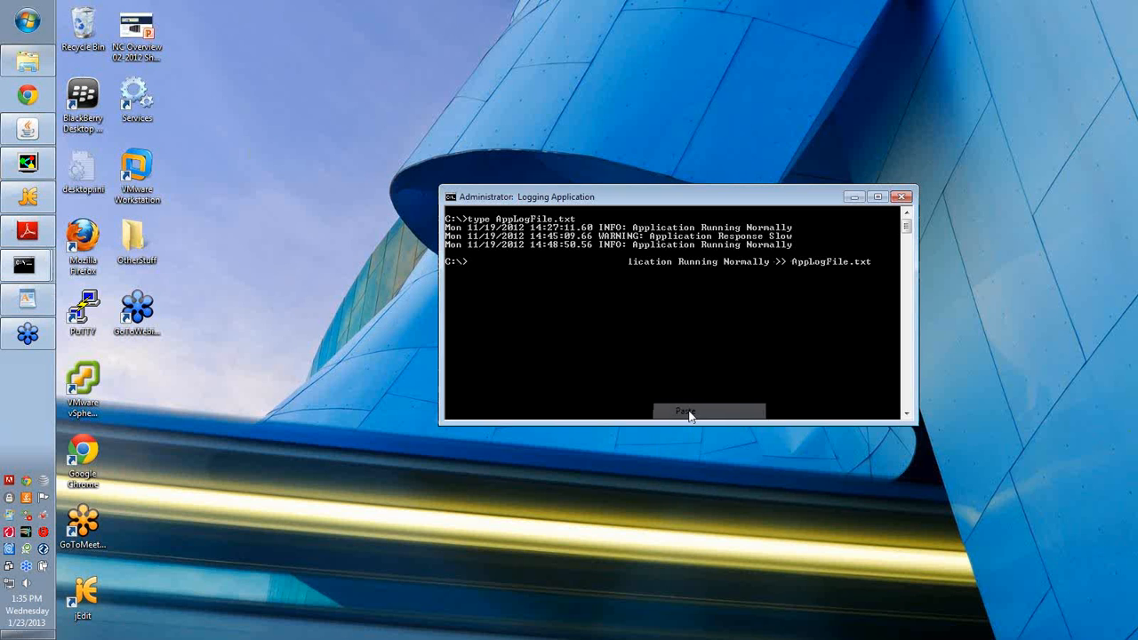
key("Return")
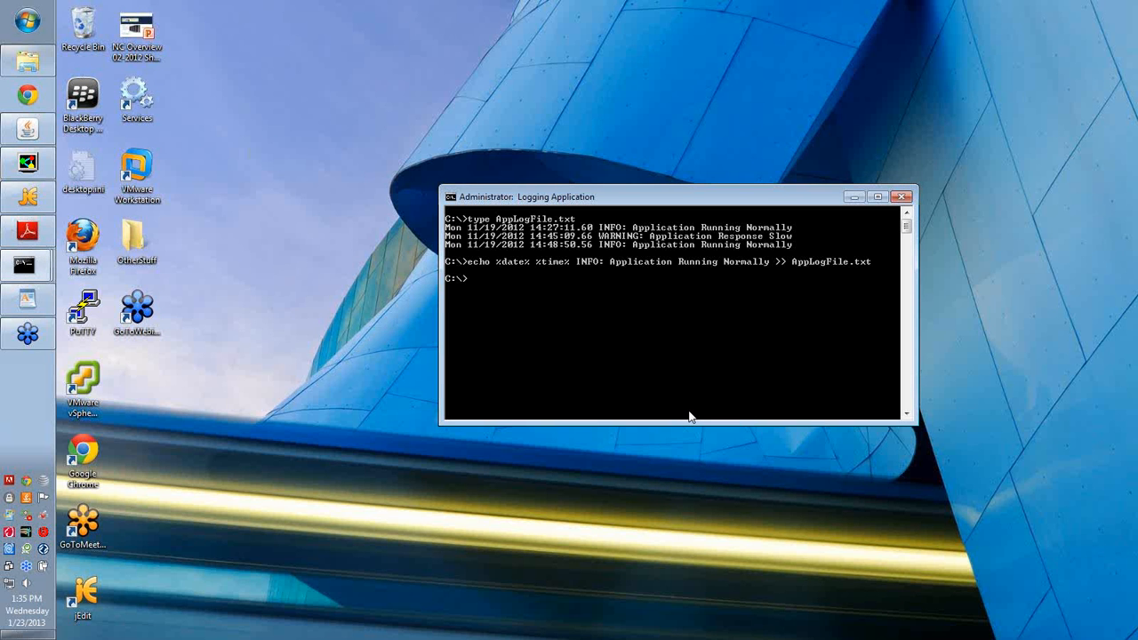
Display the contents of AppLogFile.txt again in the Logging Application console and move that console higher on the desktop.
key("Up")
key("Up")
key("Return")
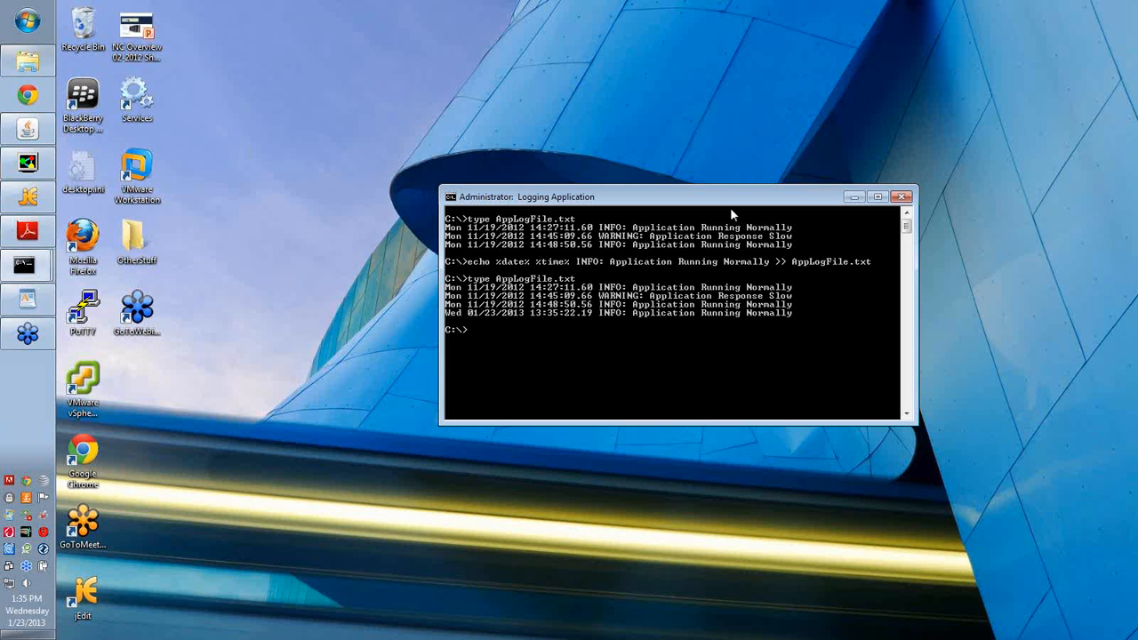
left_click_drag(731, 200, 751, 119)
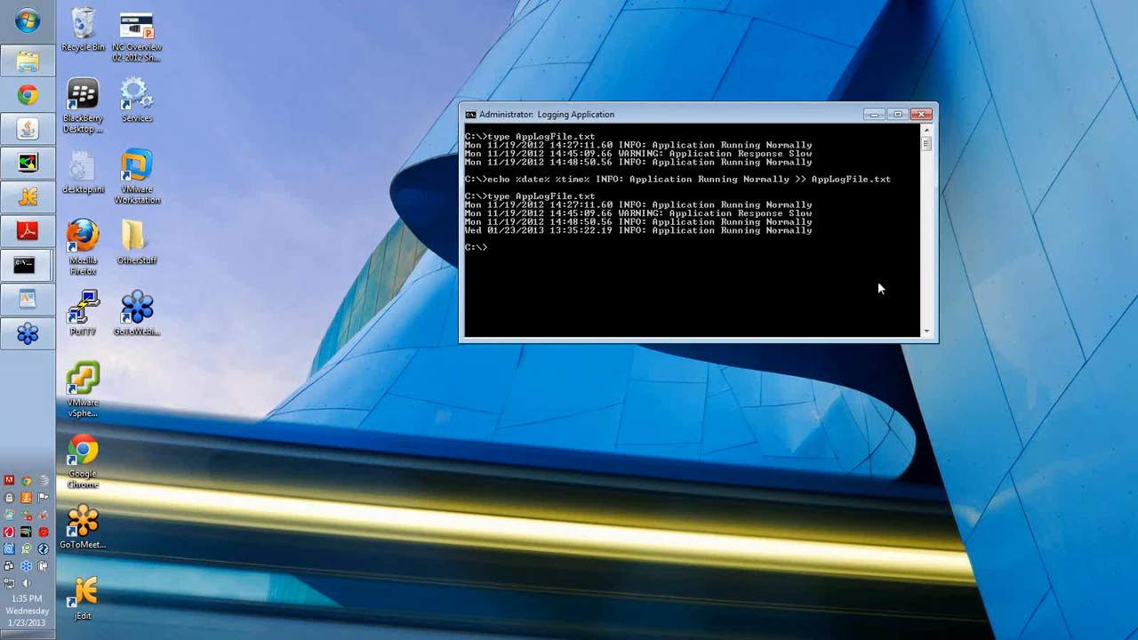
Bring the NerveCenter Client into view and open the AllTraps mask definition, closing the mask list behind it.
left_click(28, 299)
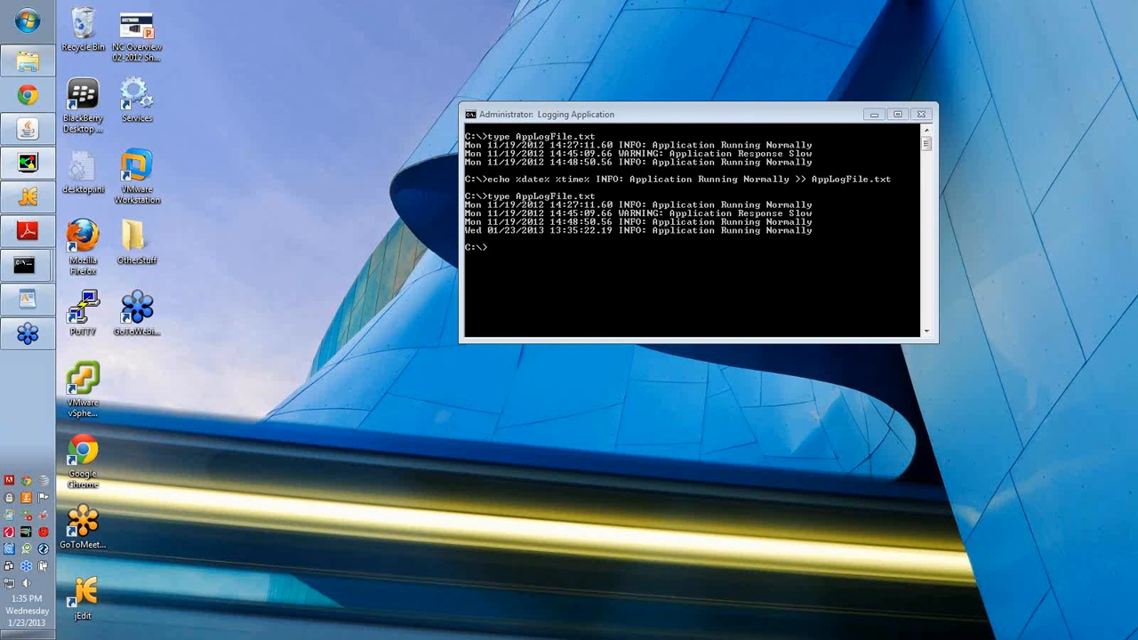
left_click_drag(1136, 190, 403, 44)
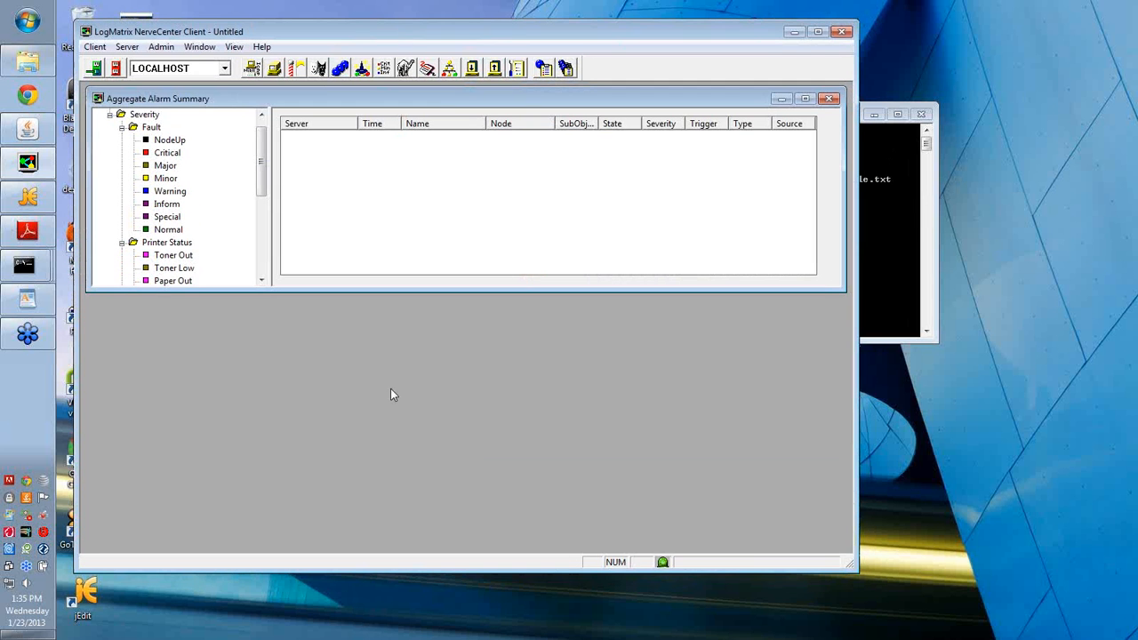
left_click(319, 69)
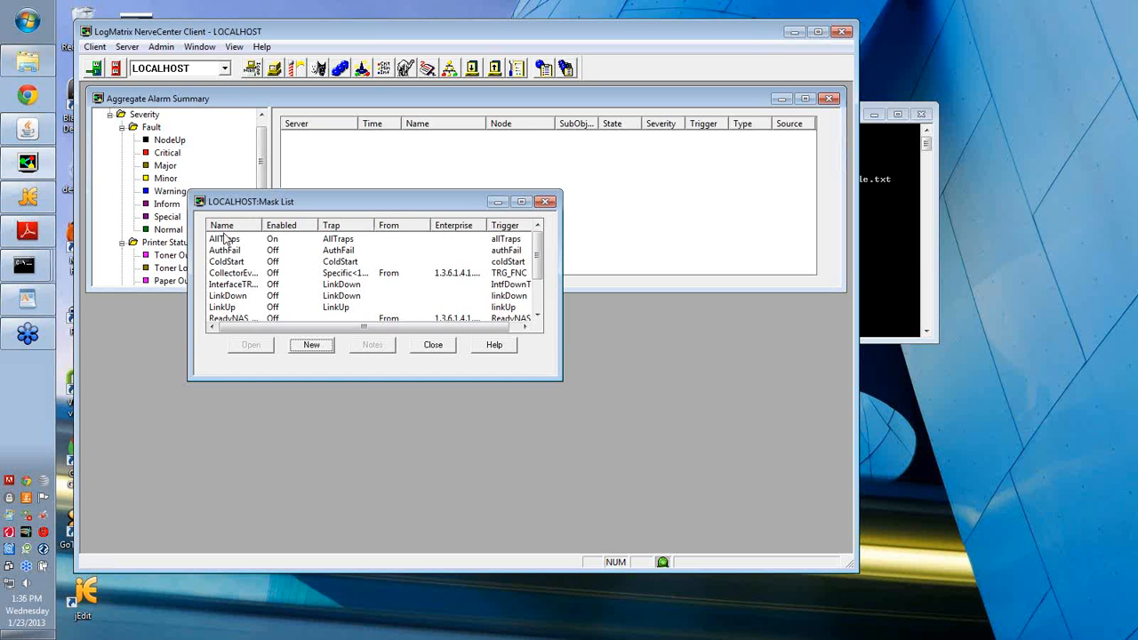
double_click(229, 243)
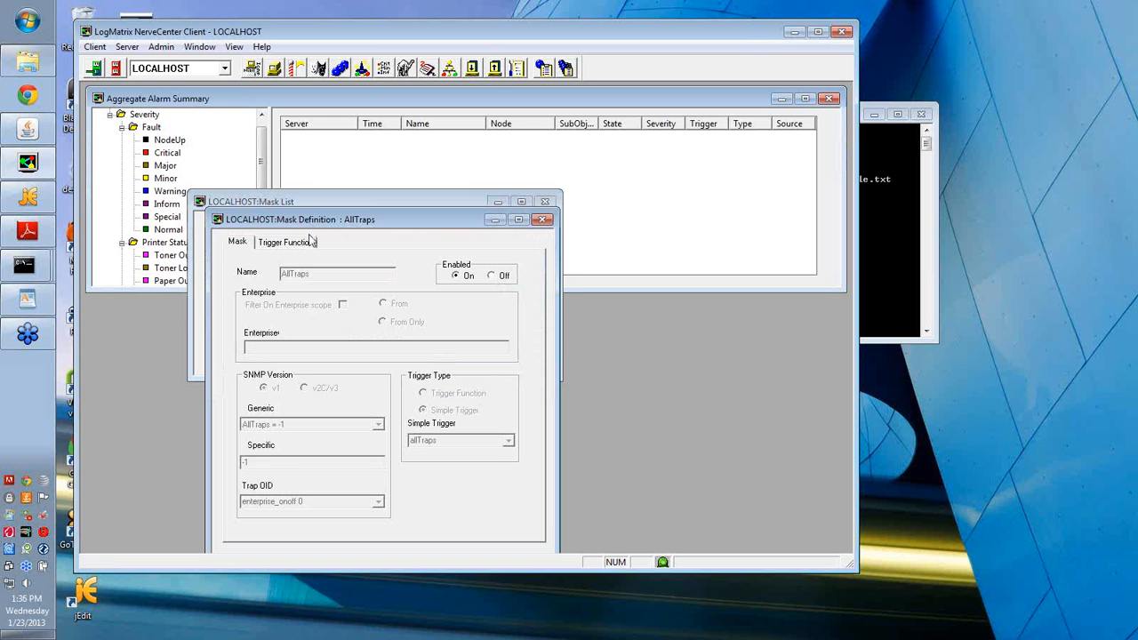
left_click_drag(311, 222, 208, 186)
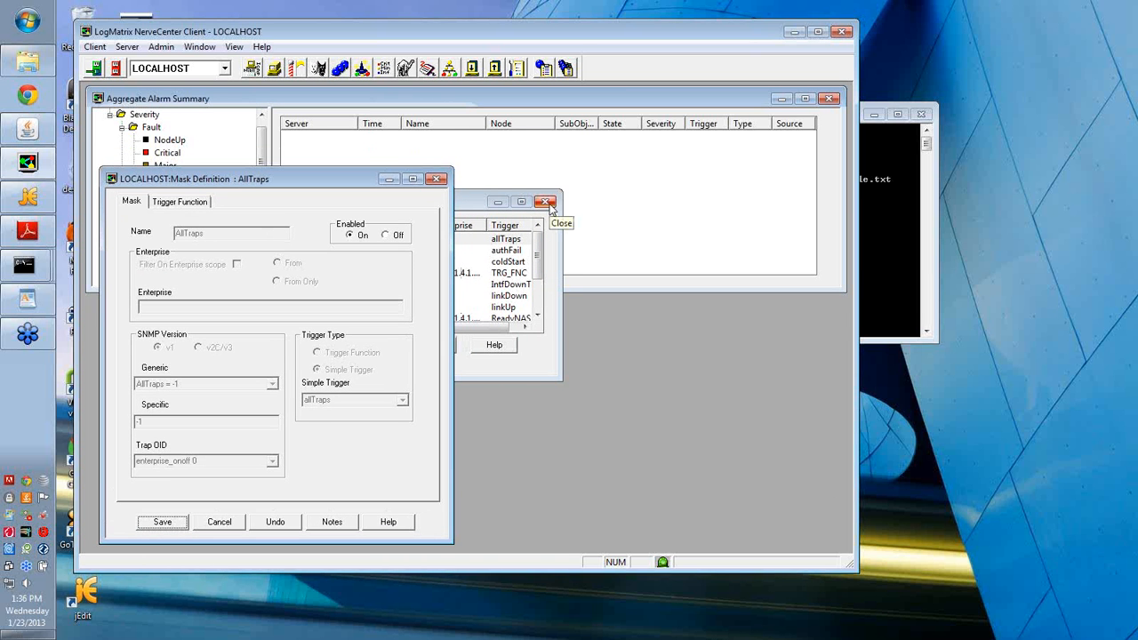
left_click(545, 202)
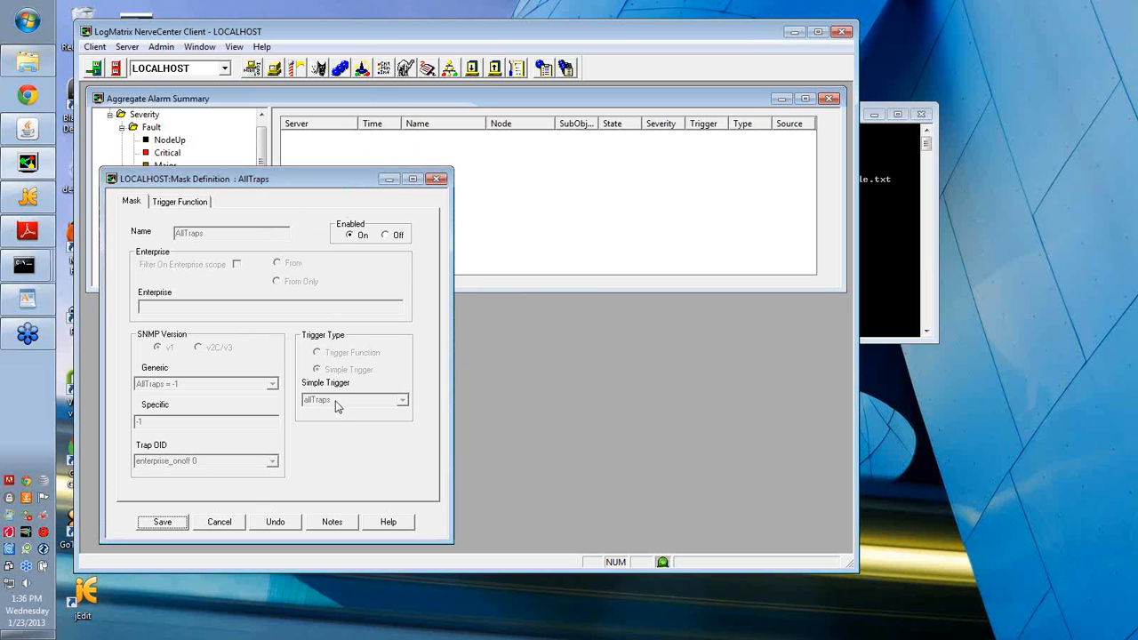
Open the AllTraps_LogToFile alarm definition and arrange it beside the AllTraps mask so its diagram and lists are fully visible.
left_click(340, 70)
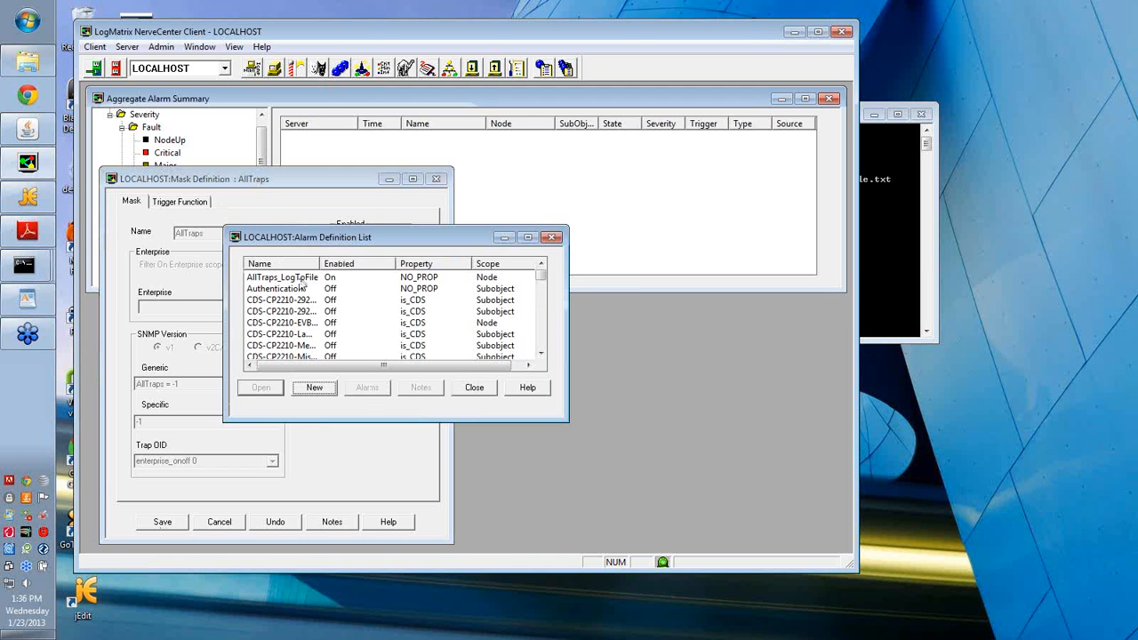
left_click(302, 279)
double_click(302, 279)
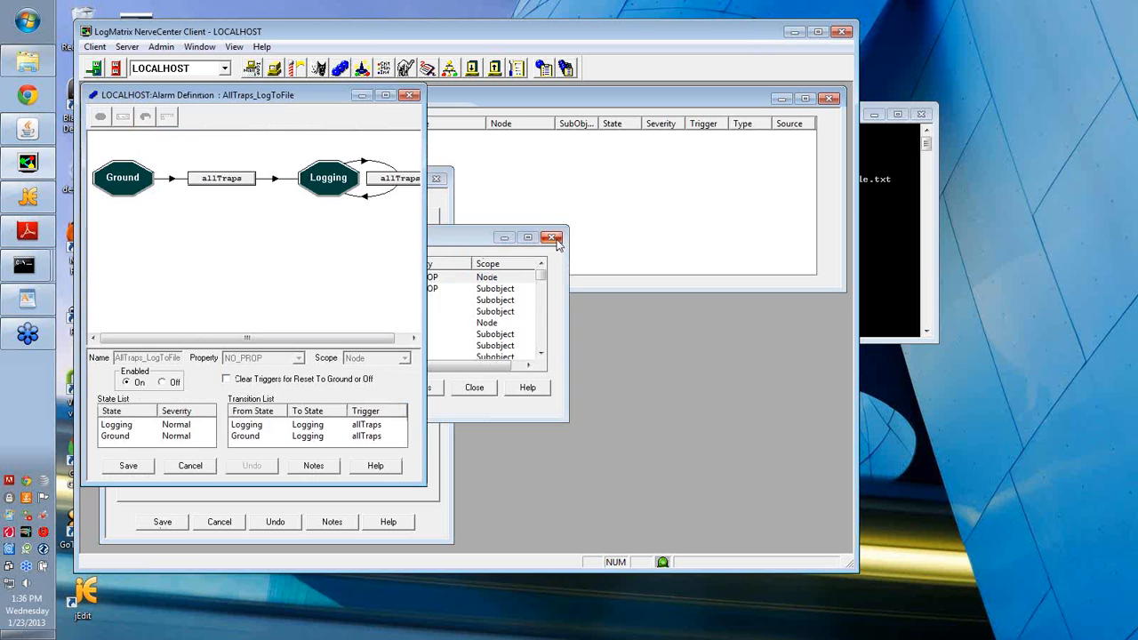
left_click_drag(236, 96, 525, 120)
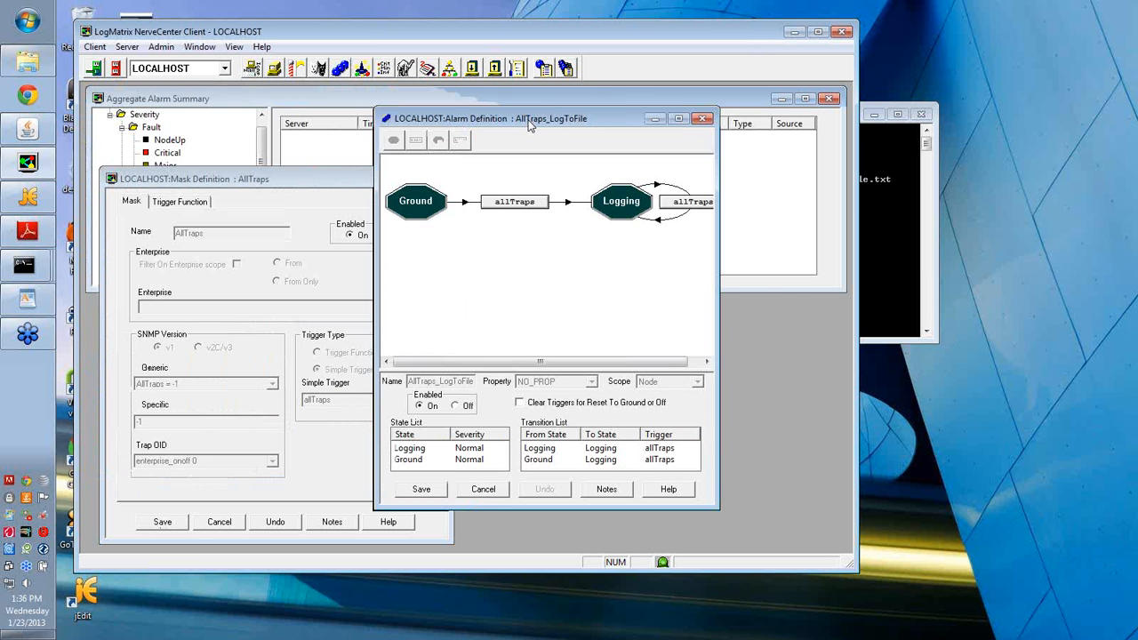
left_click_drag(722, 163, 760, 163)
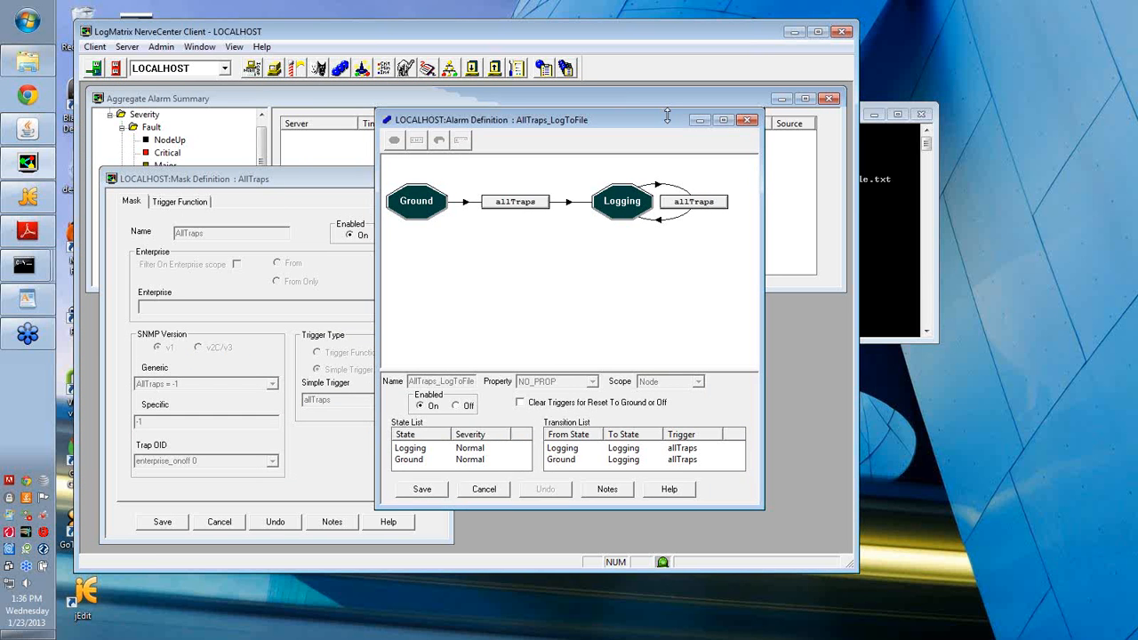
left_click_drag(671, 111, 705, 212)
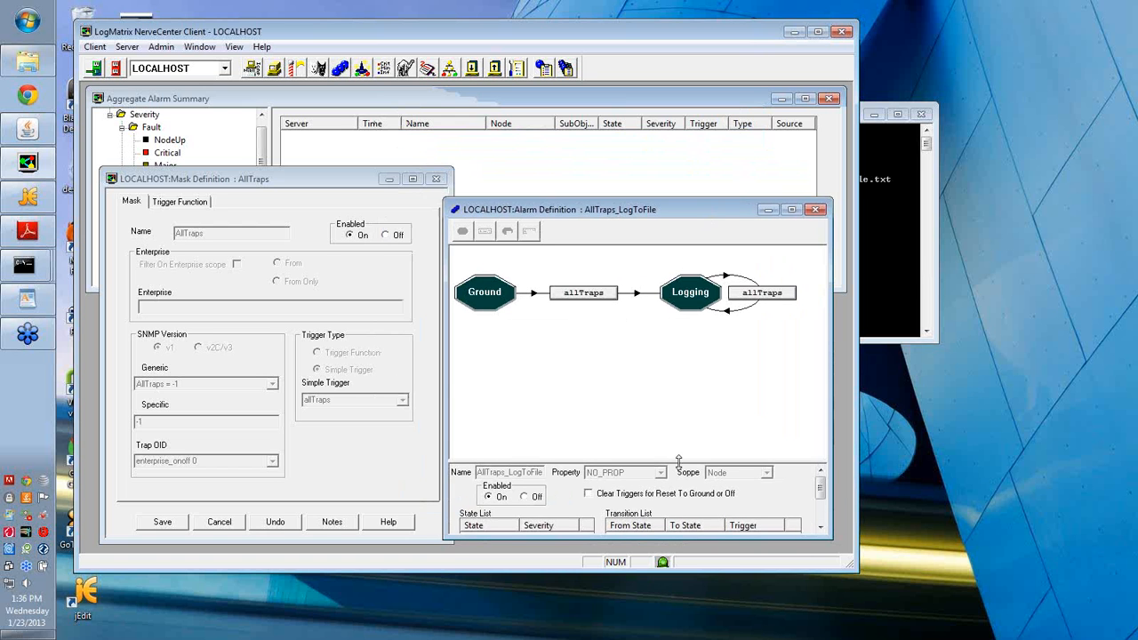
left_click_drag(681, 460, 680, 384)
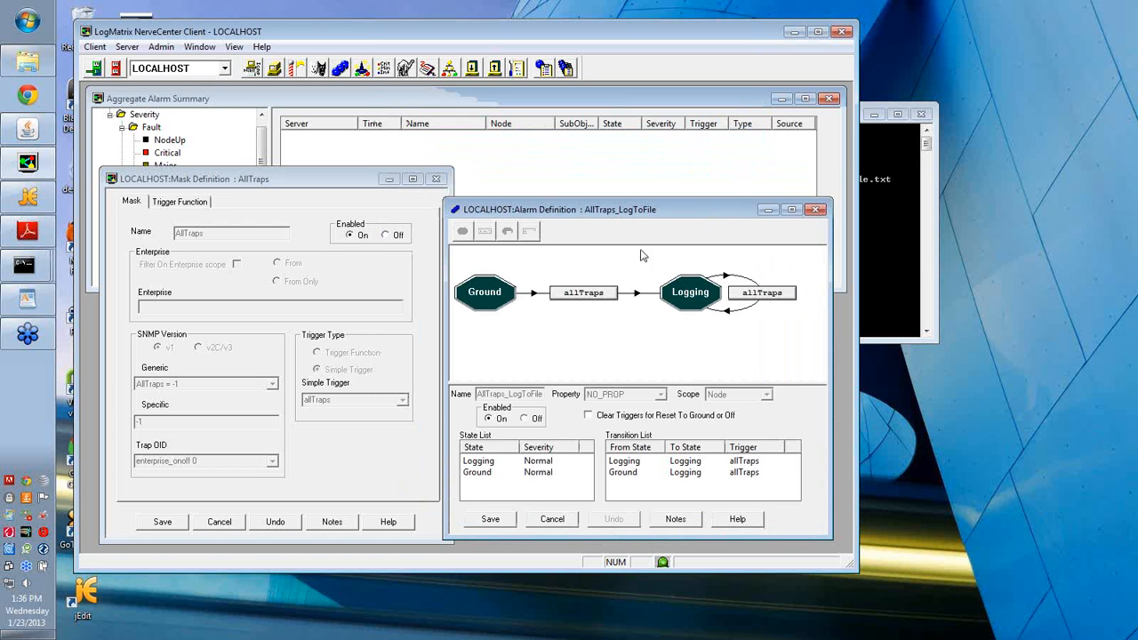
left_click_drag(649, 219, 665, 219)
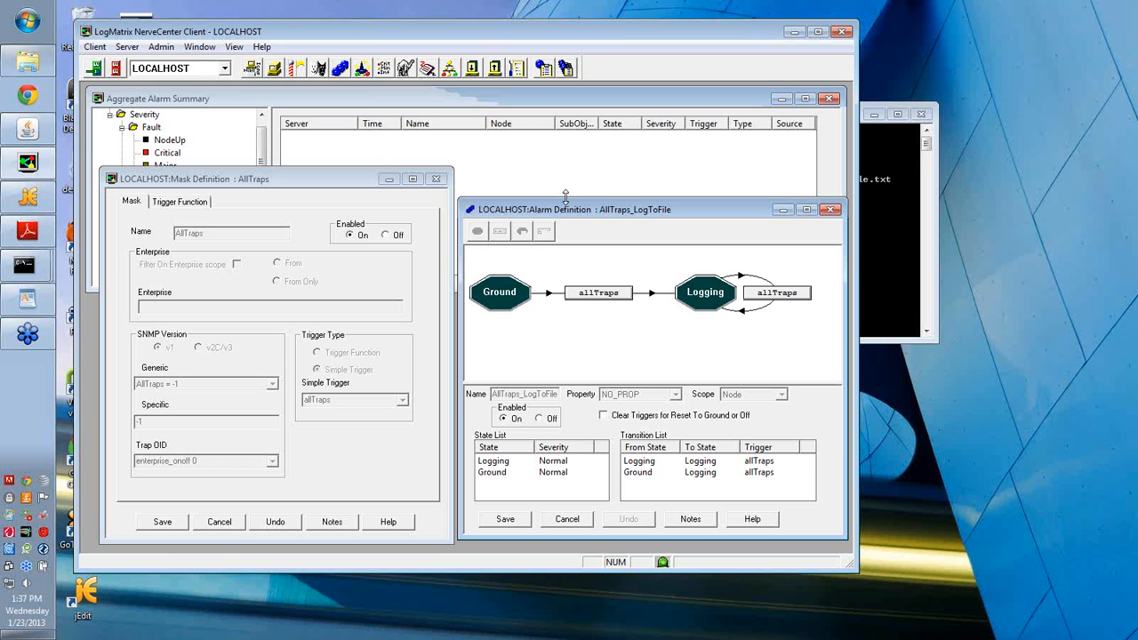
In the NerveCenter Trap Test console, send a test trap with "trapgen 192.168.0.58 1.3.6.1.4.1.3008.1 192.168.0.58 6 1 NOW".
left_click(573, 96)
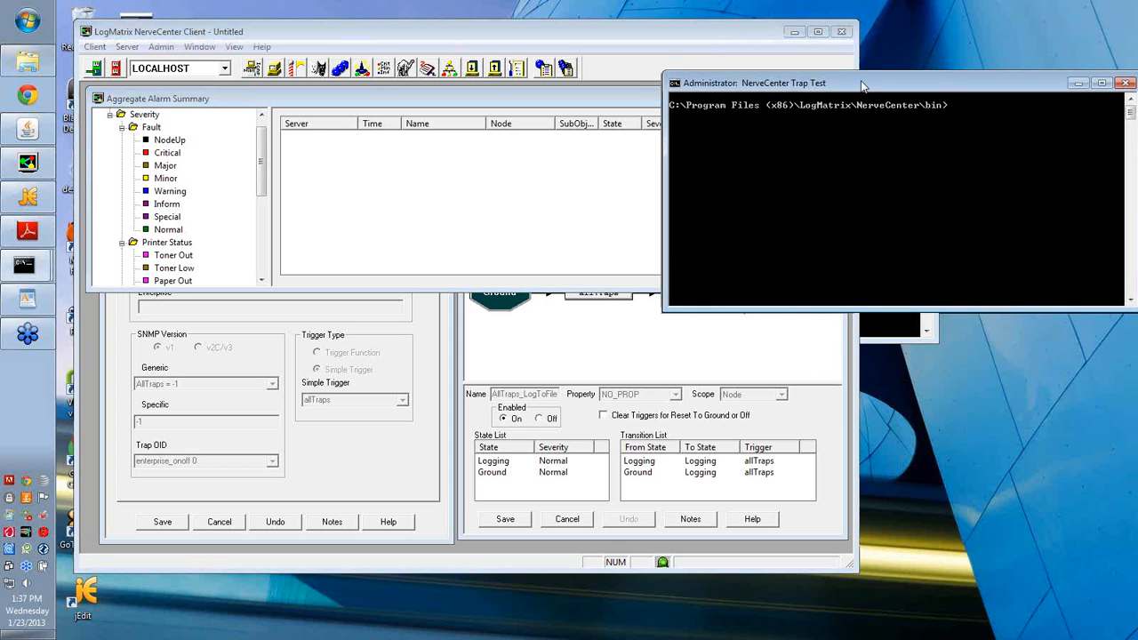
left_click_drag(863, 109, 609, 336)
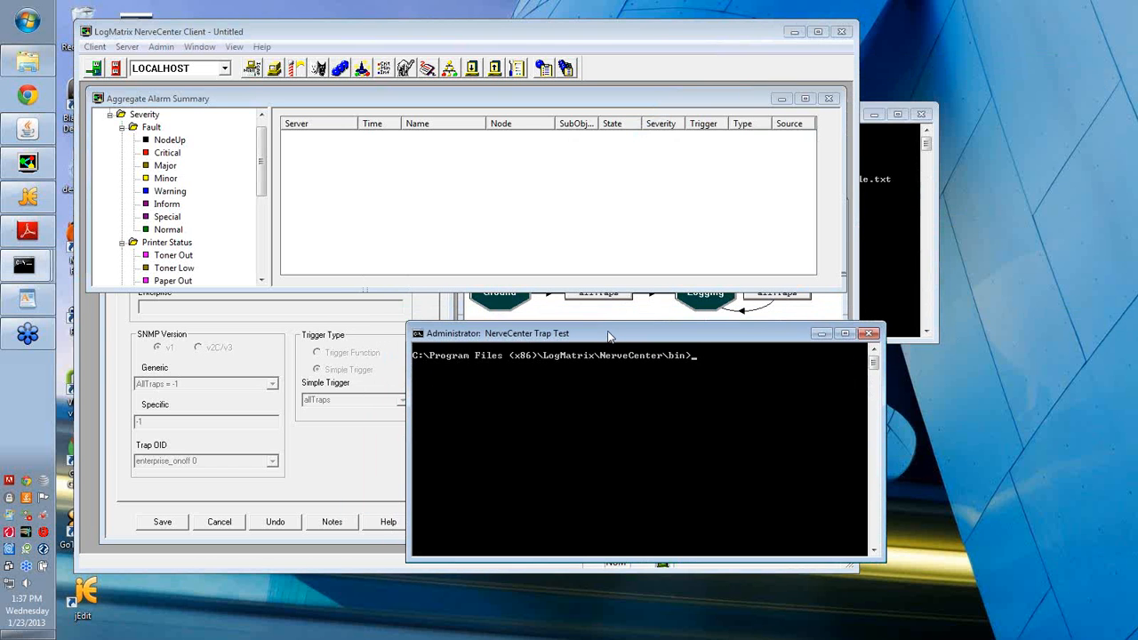
type("trapgen 192.168.0.58 1.3.6.1.4.1.3008.1 192.168.0.58 6 1 NOW")
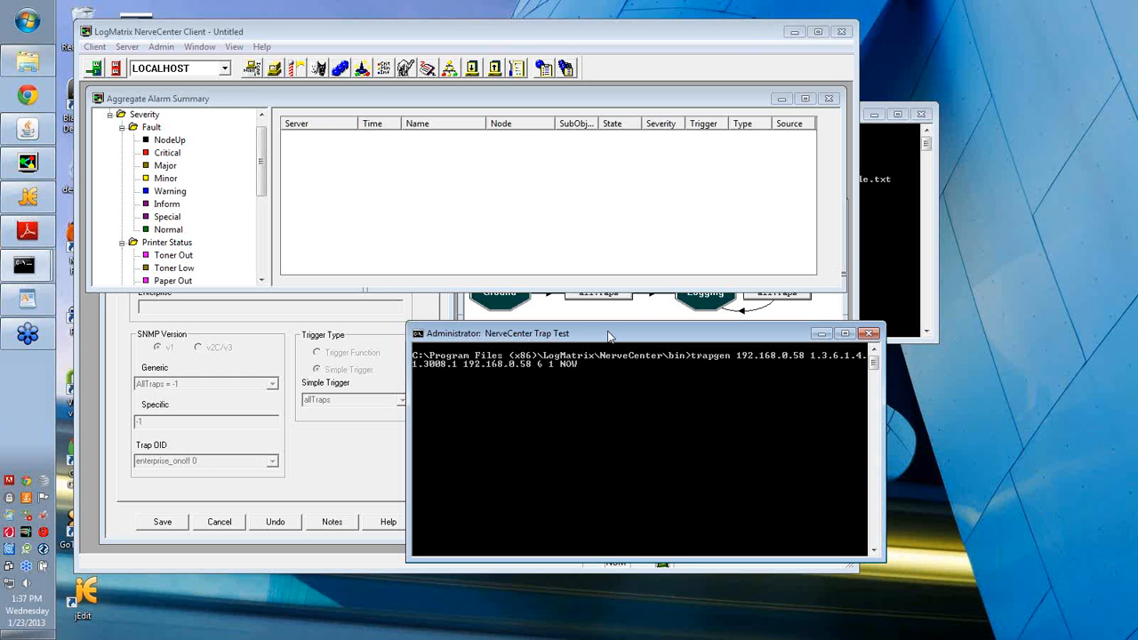
key("Return")
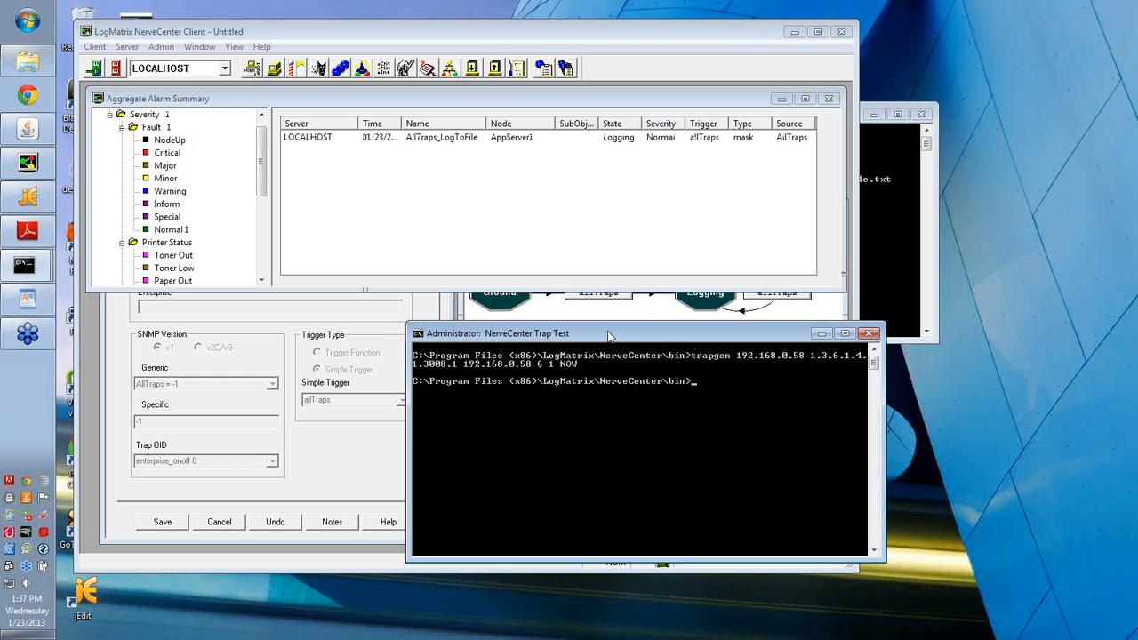
Reset the AllTraps_LogToFile alarm for AppServer1 to ground and clear the Trap Test console out of view.
right_click(481, 145)
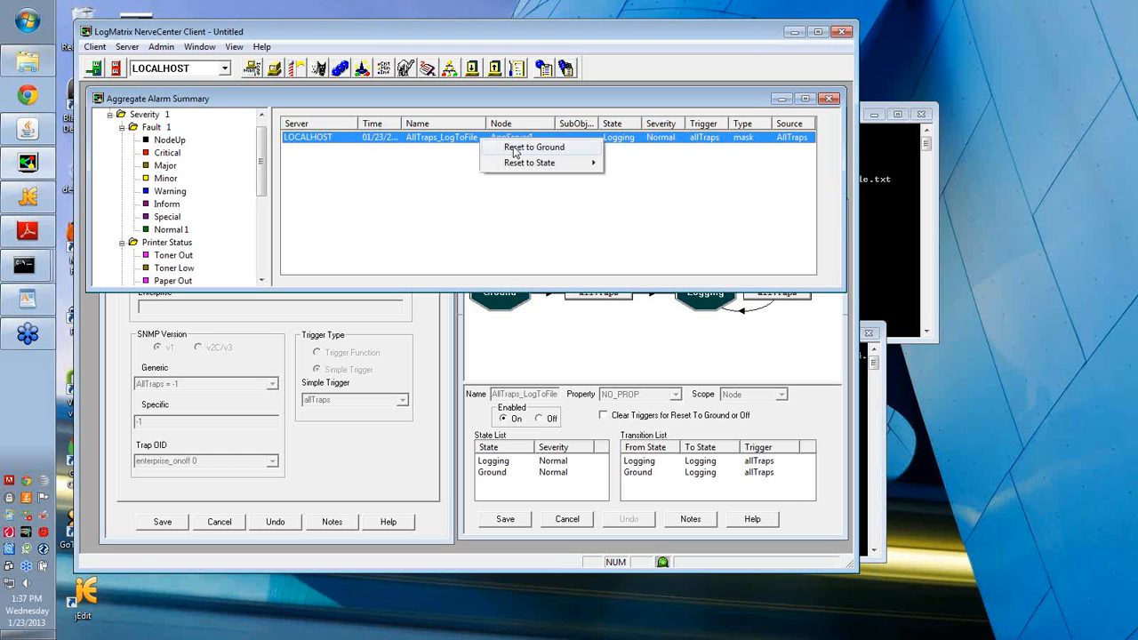
left_click(518, 150)
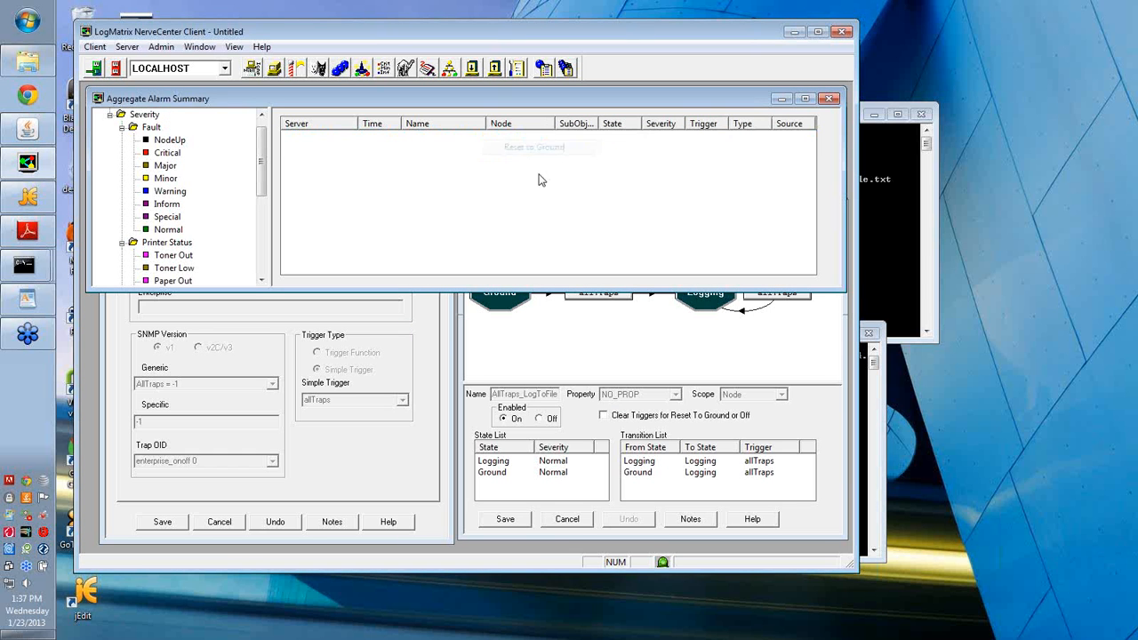
left_click(883, 404)
left_click(724, 214)
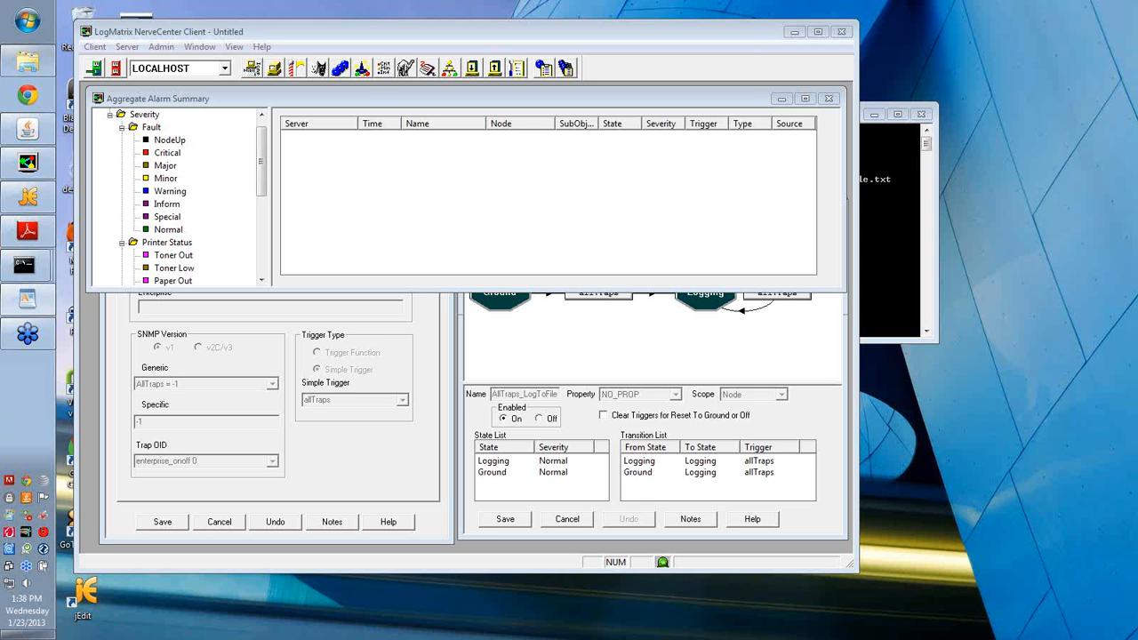
Bring up the Syslog Listener console and syslogd.pl in jEdit, and examine the script's SNMP trap, syslog listening and console output constants.
left_click_drag(1137, 285, 469, 370)
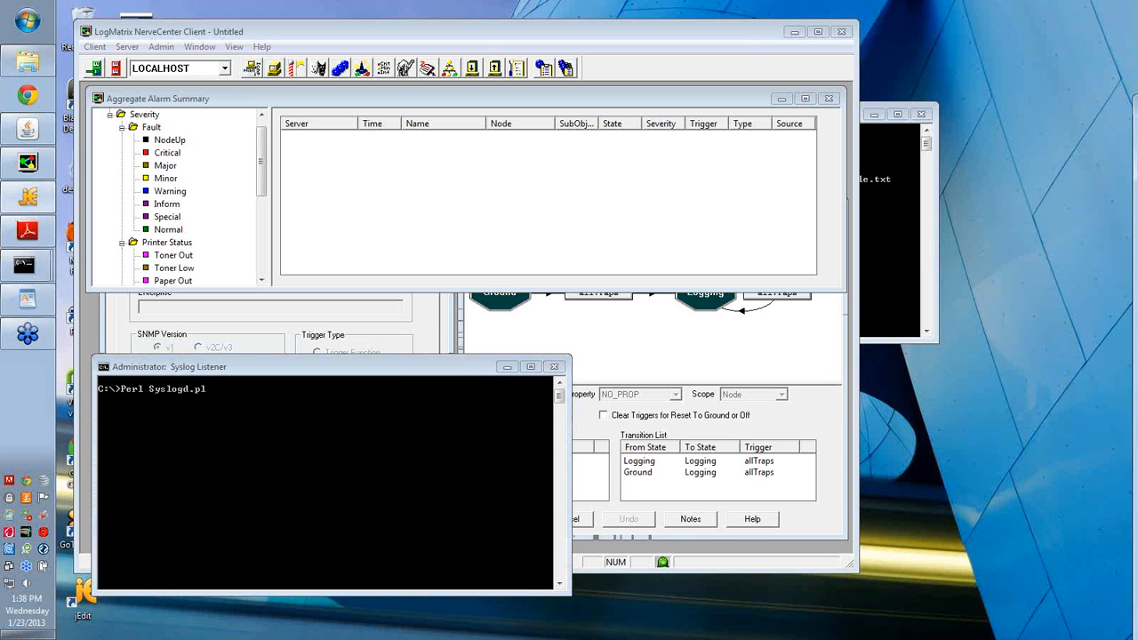
left_click_drag(1137, 107, 624, 58)
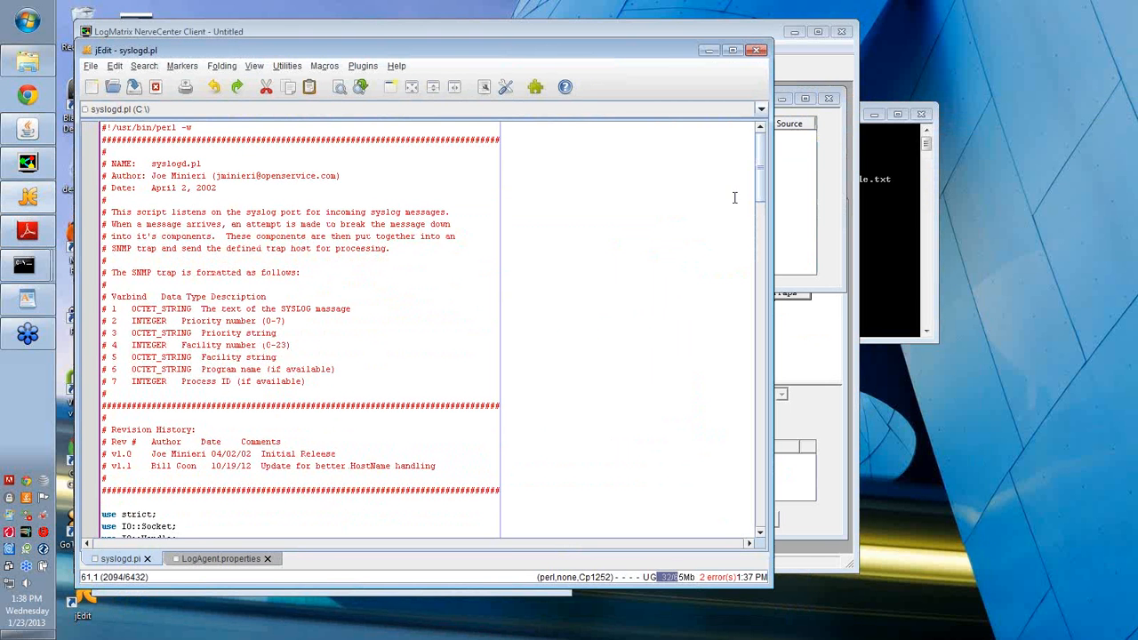
left_click_drag(760, 171, 760, 241)
left_click(108, 212)
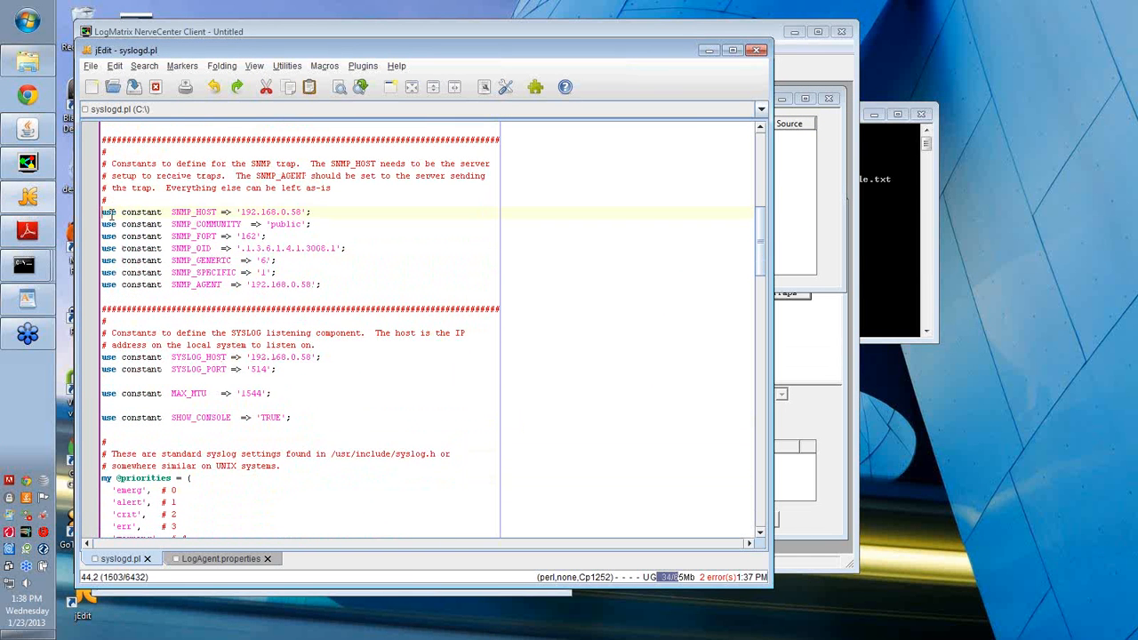
left_click_drag(109, 213, 338, 285)
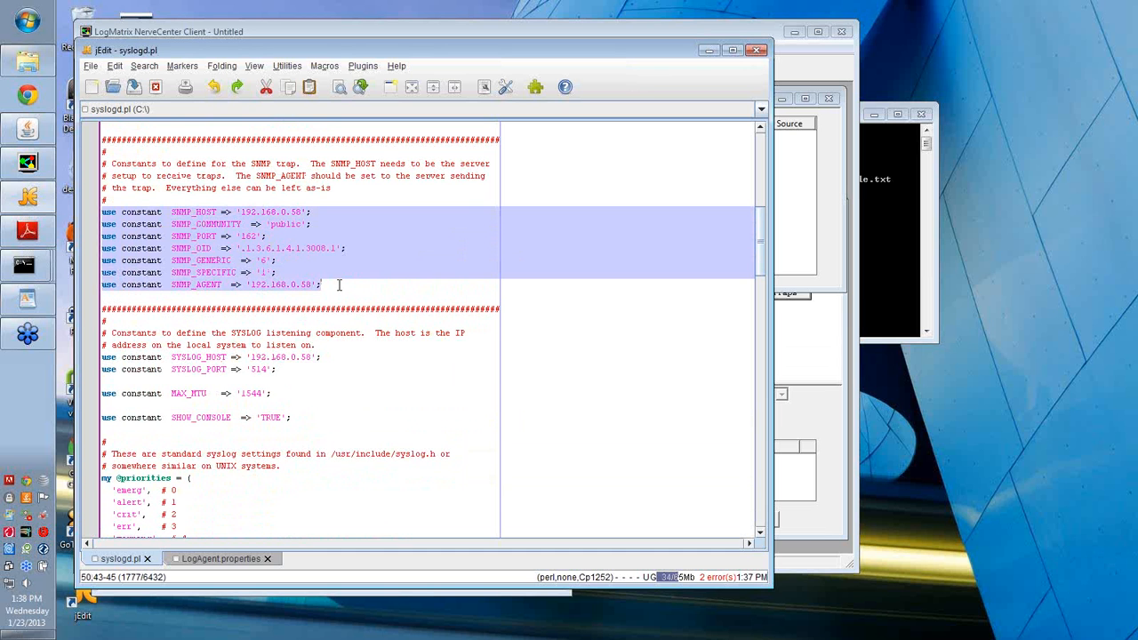
double_click(289, 224)
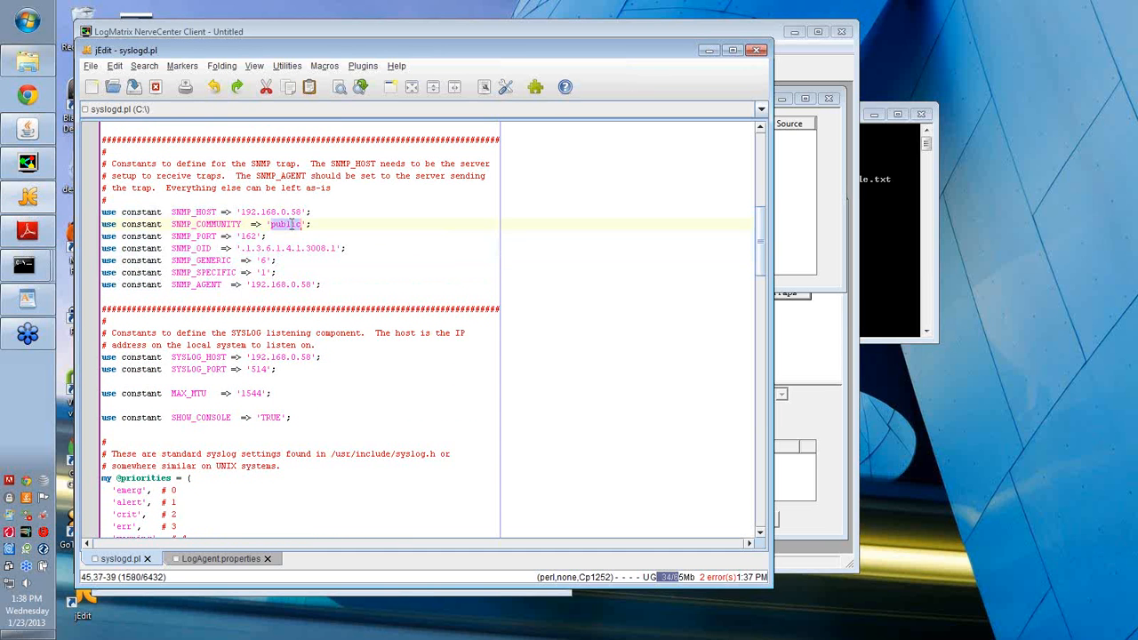
double_click(317, 248)
left_click(377, 264)
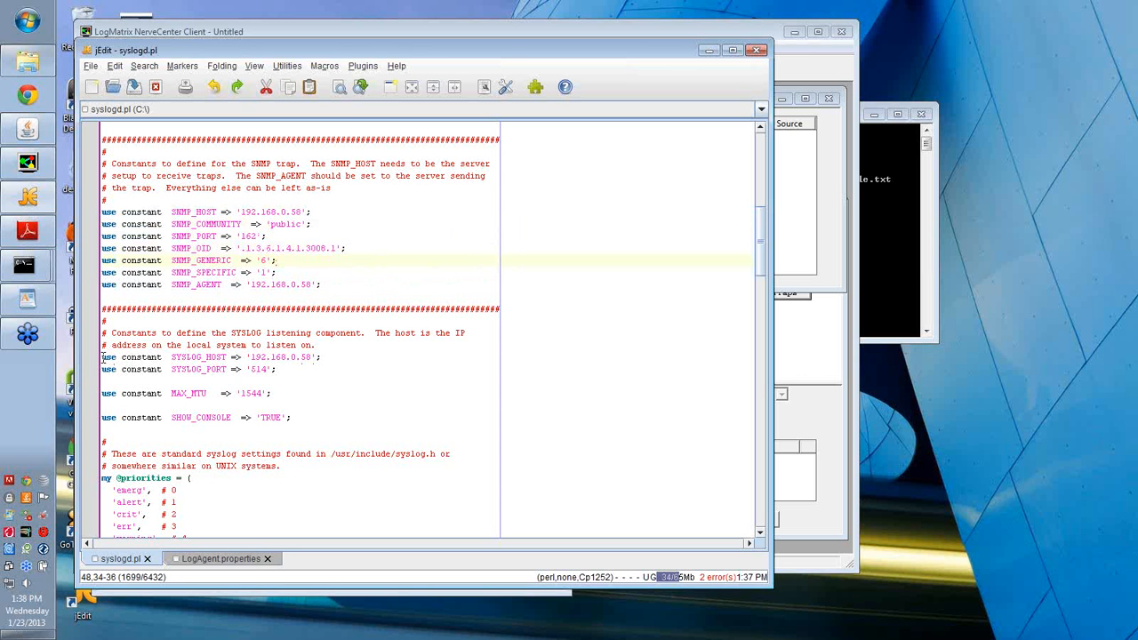
left_click_drag(104, 358, 364, 393)
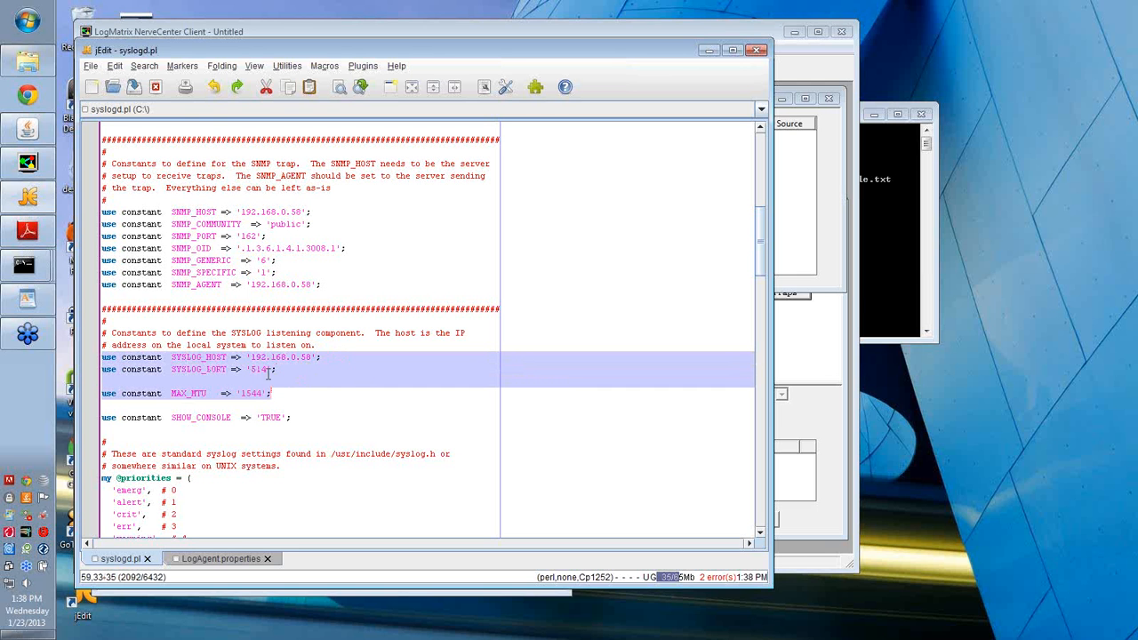
left_click(355, 414)
left_click_drag(347, 414, 102, 418)
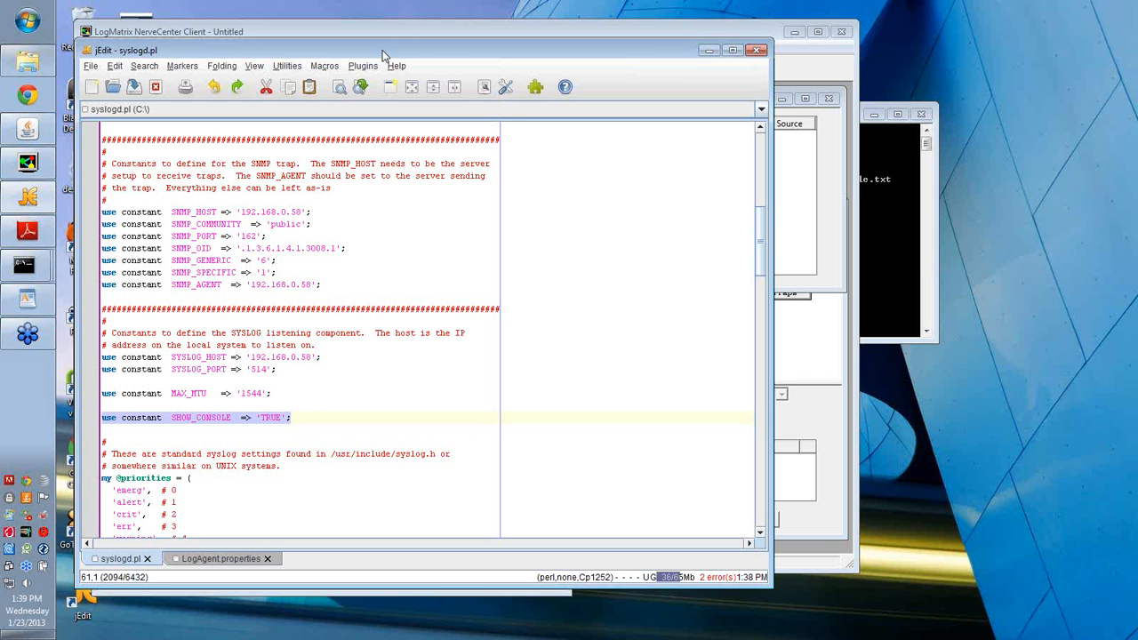
Move the syslogd.pl editor aside and start the syslog listener by running "Perl Syslogd.pl" in its console.
left_click_drag(384, 56, 1136, 100)
left_click(244, 503)
key("Return")
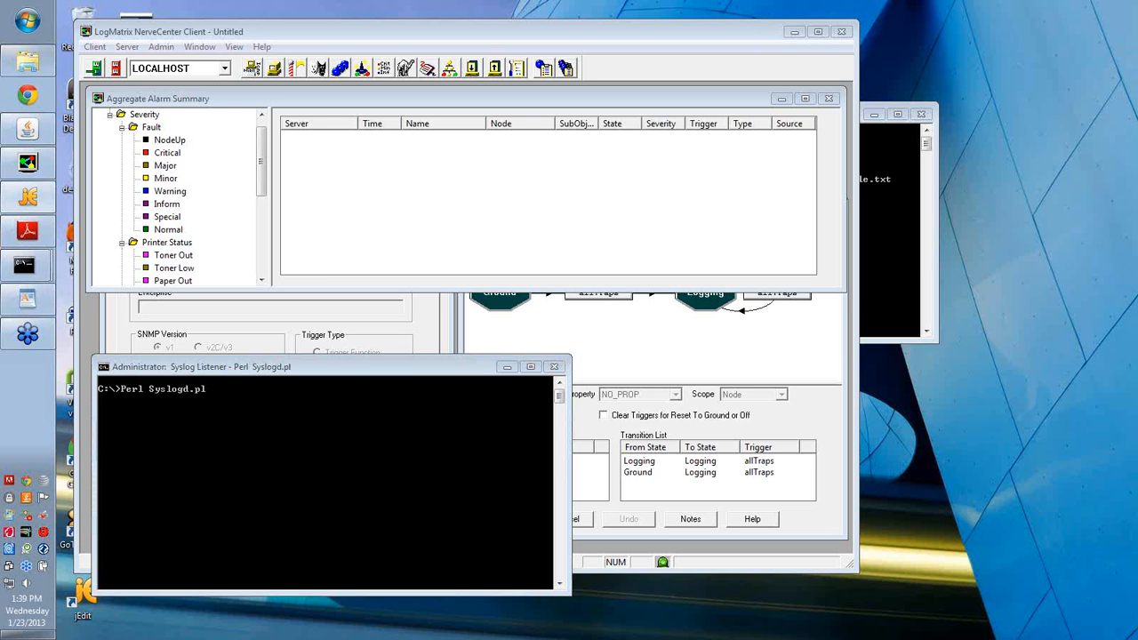
Bring LogAgent.properties in jEdit into view and examine the input log file settings: host name, log file path, read interval, filter and console output.
mouse_move(1136, 125)
left_mouse_down()
mouse_move(1096, 249)
mouse_move(975, 145)
mouse_move(726, 37)
left_mouse_up()
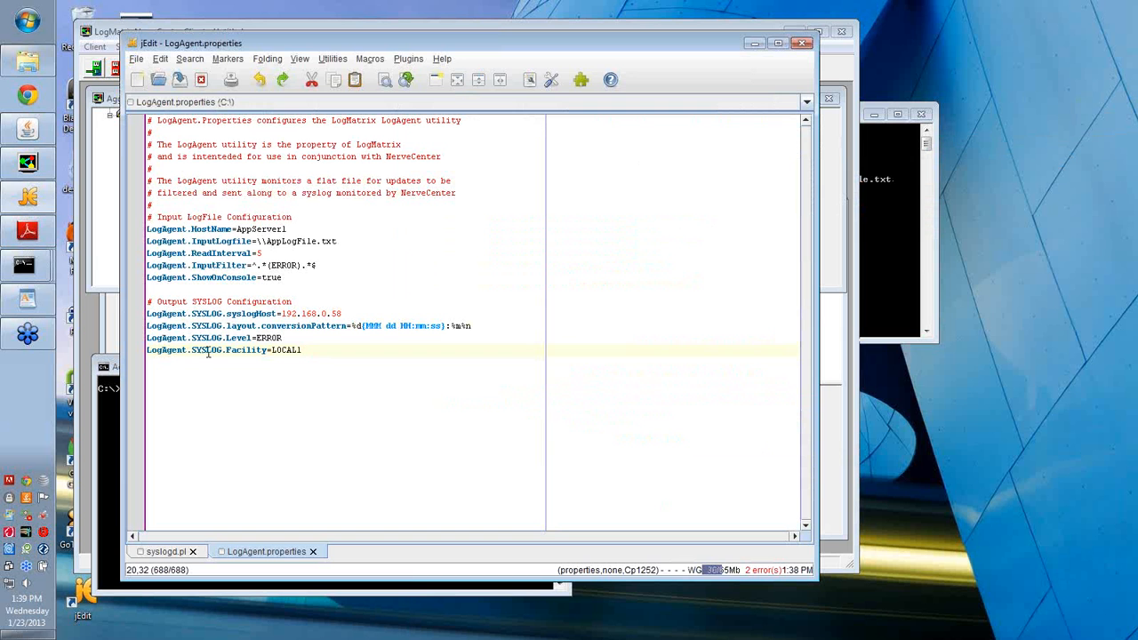
triple_click(263, 230)
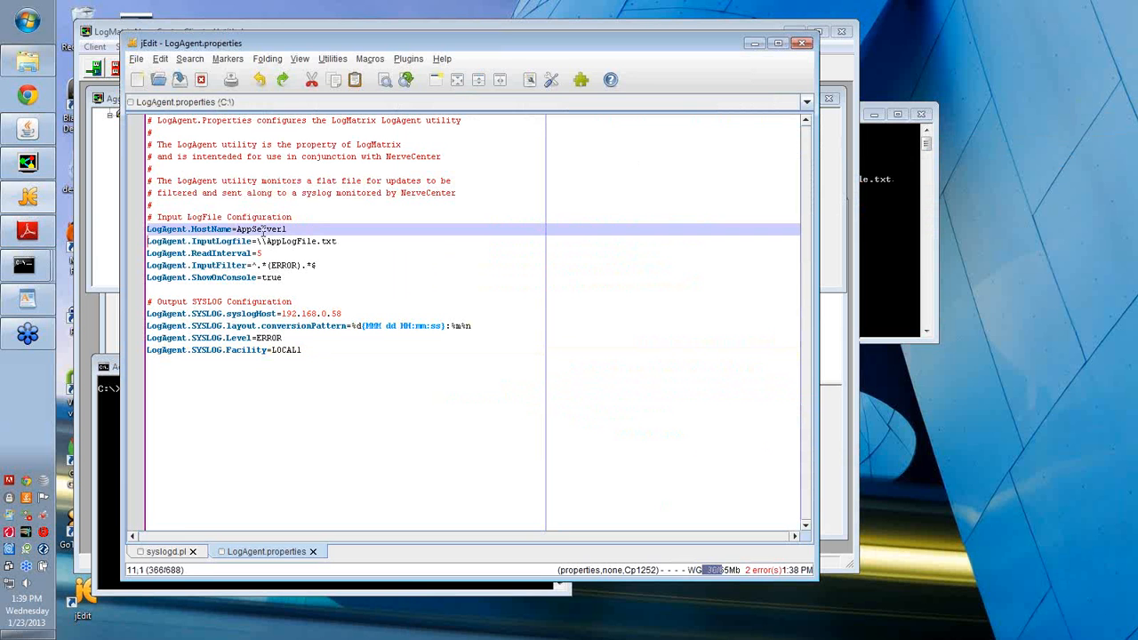
double_click(296, 241)
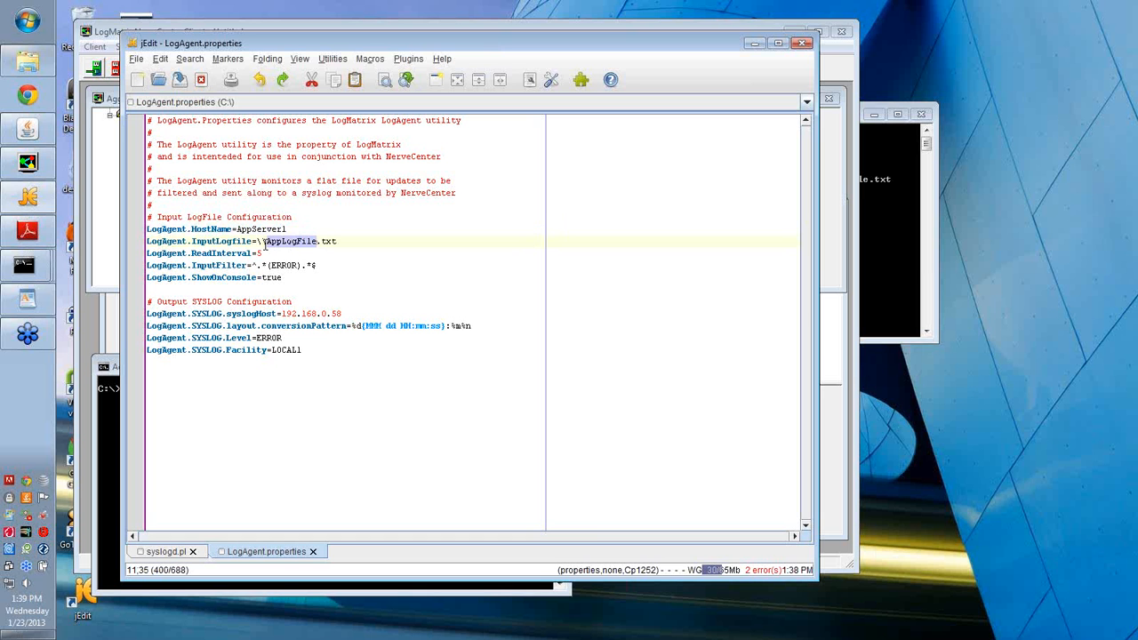
left_click_drag(257, 241, 266, 241)
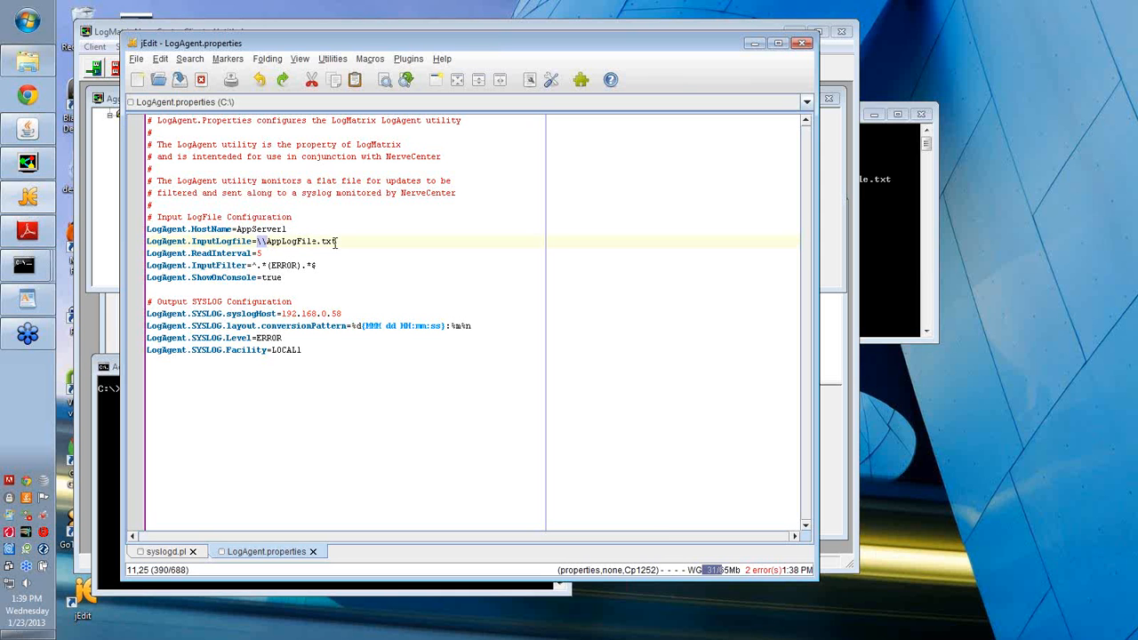
left_click_drag(341, 241, 259, 242)
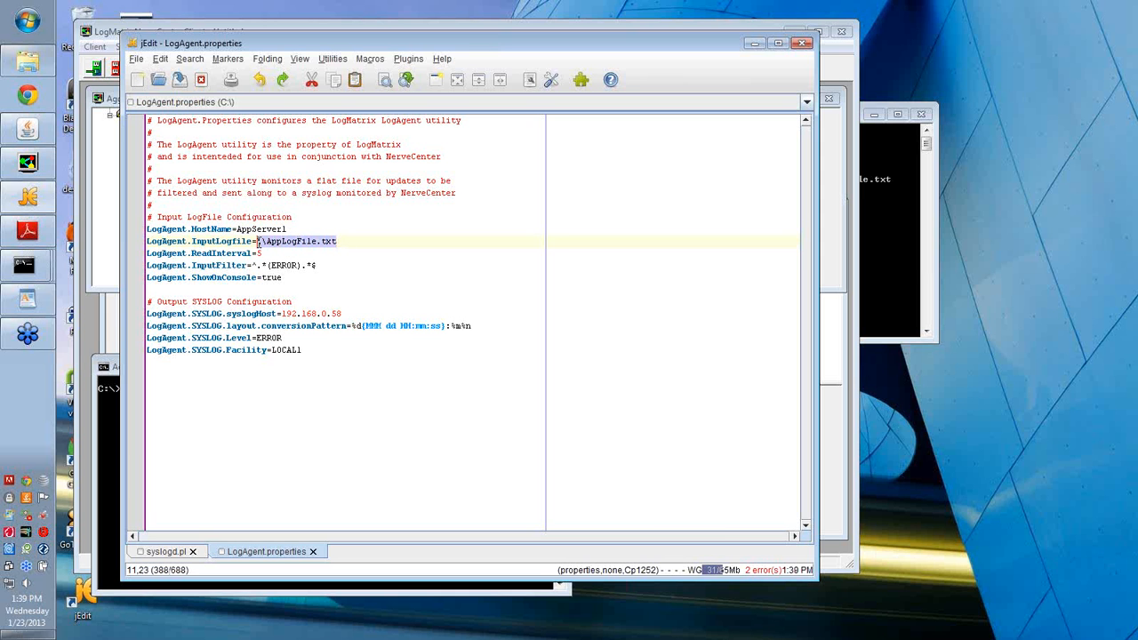
left_click(310, 257)
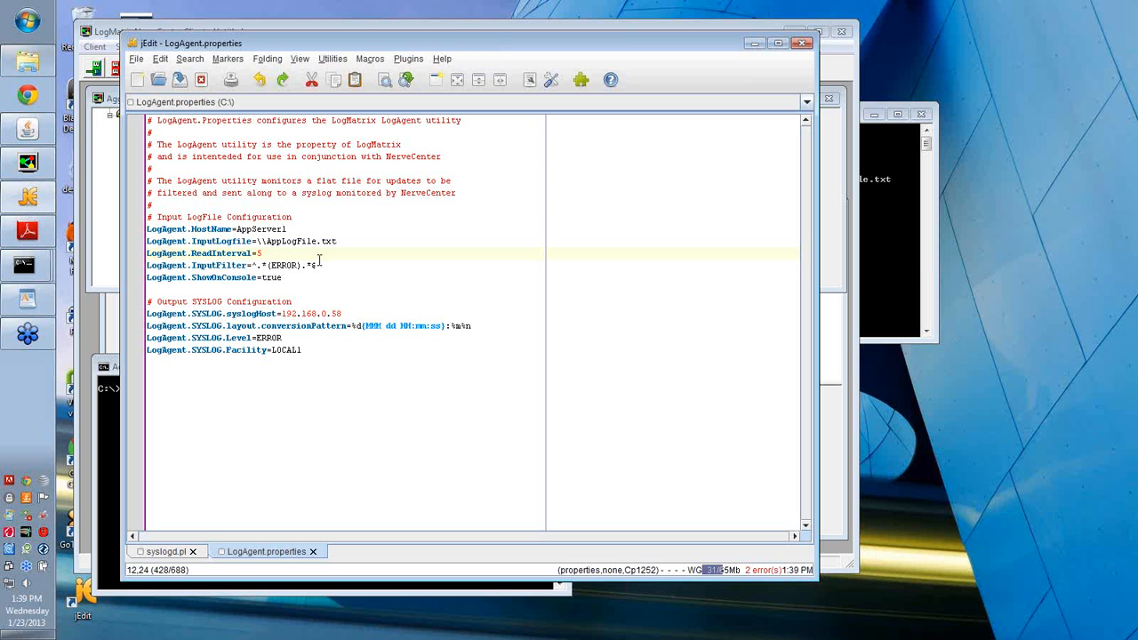
double_click(286, 265)
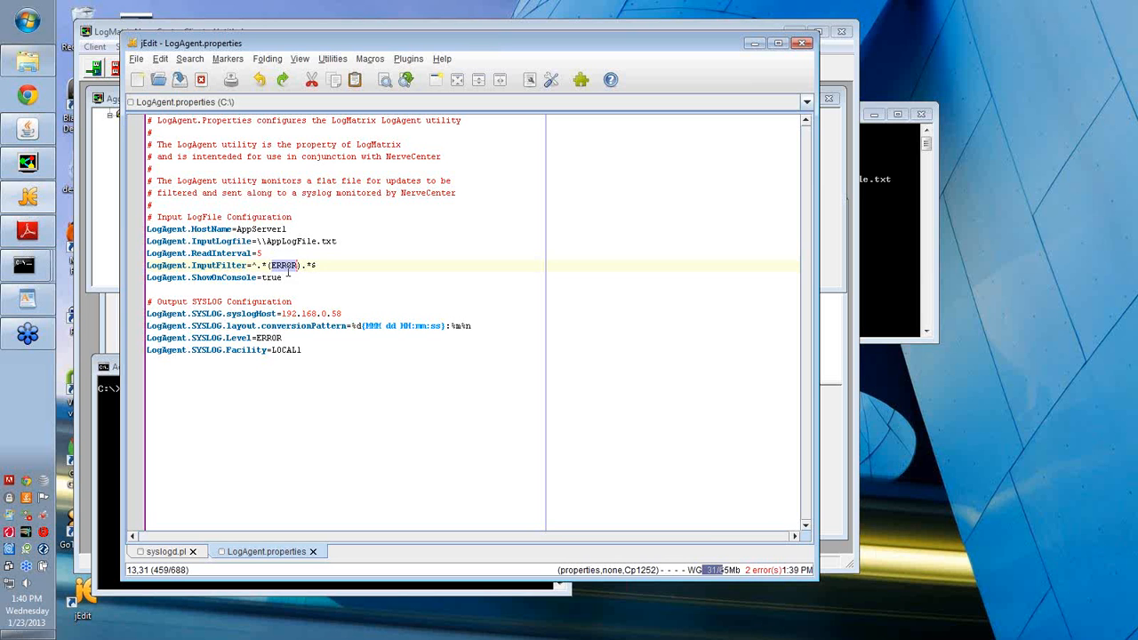
left_click(320, 274)
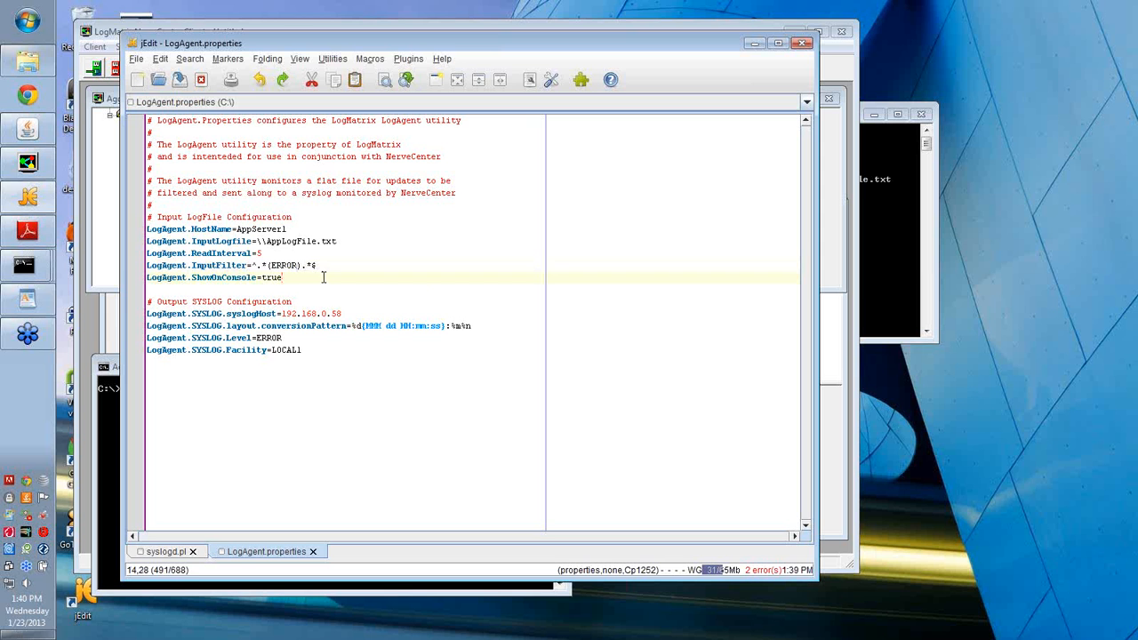
left_click_drag(320, 273, 112, 283)
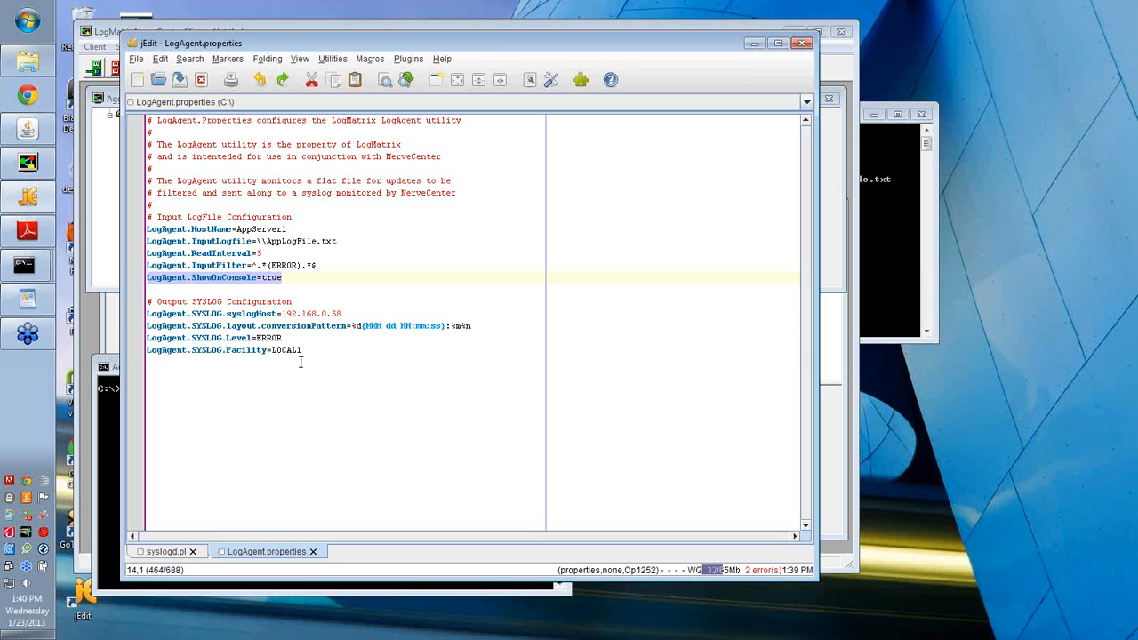
Examine the output SYSLOG settings in LogAgent.properties, covering the syslog host, level and facility.
left_click_drag(302, 350, 110, 320)
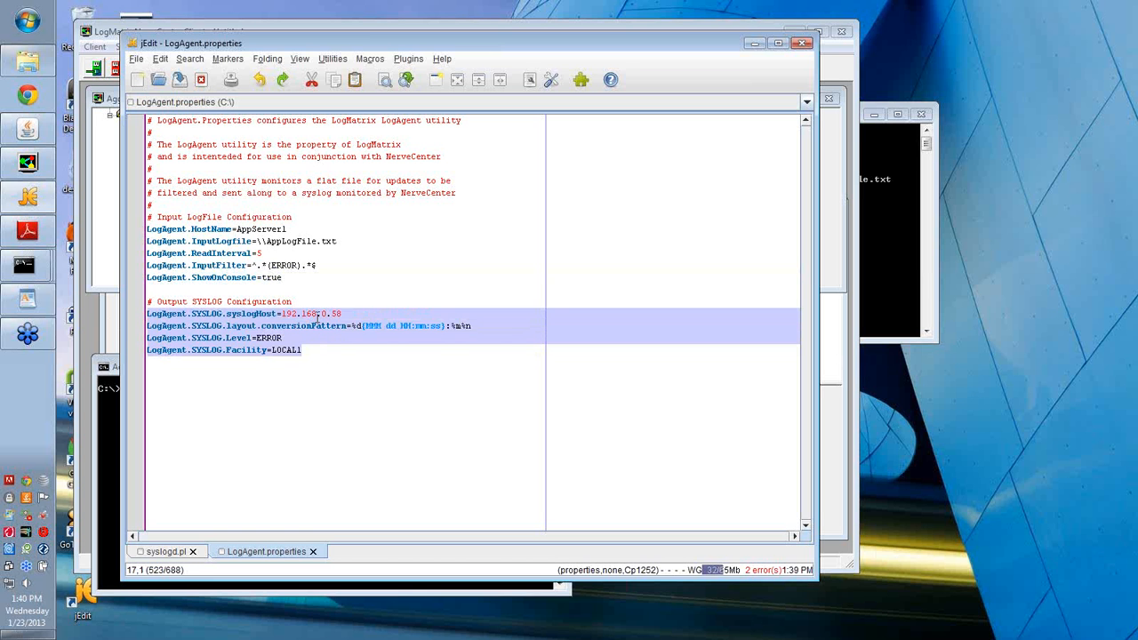
left_click(317, 313)
left_click_drag(356, 313, 277, 314)
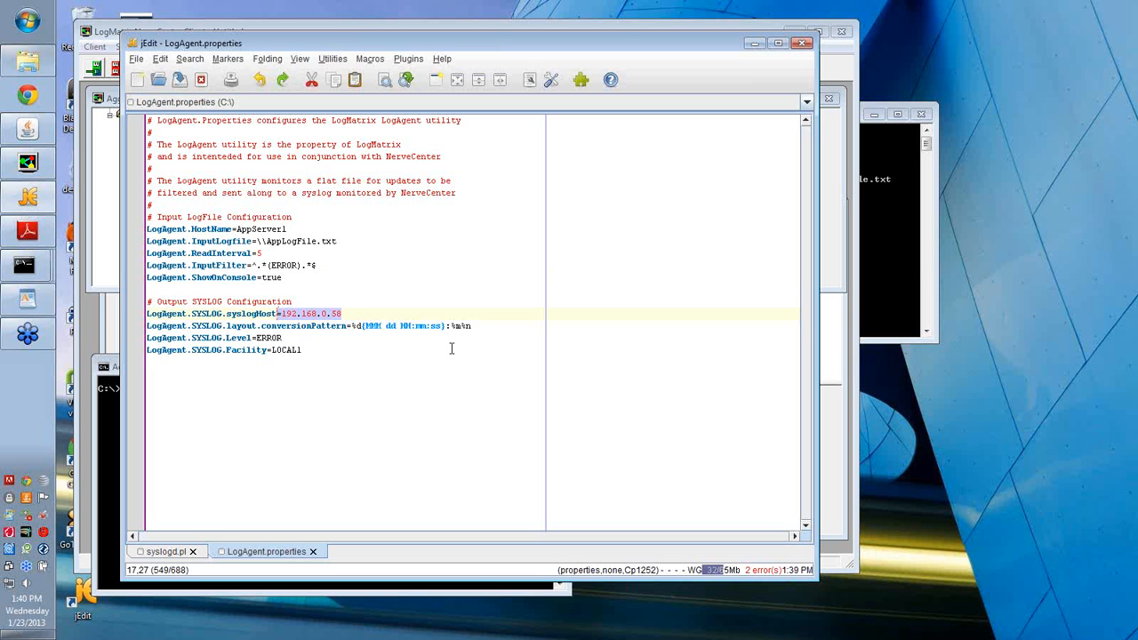
double_click(271, 338)
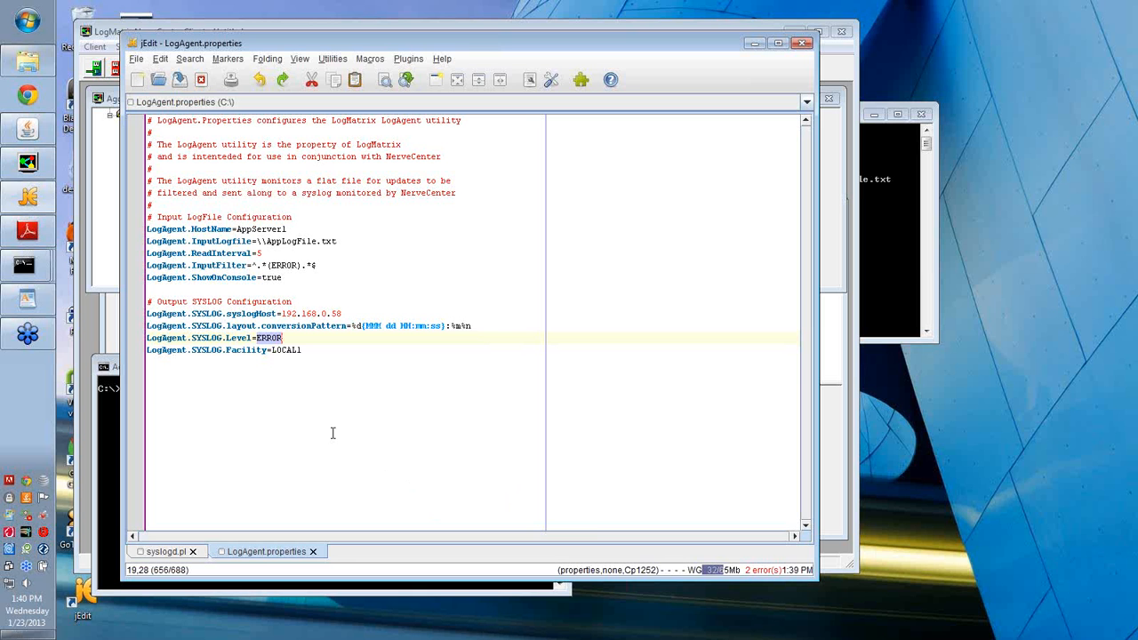
left_click(276, 343)
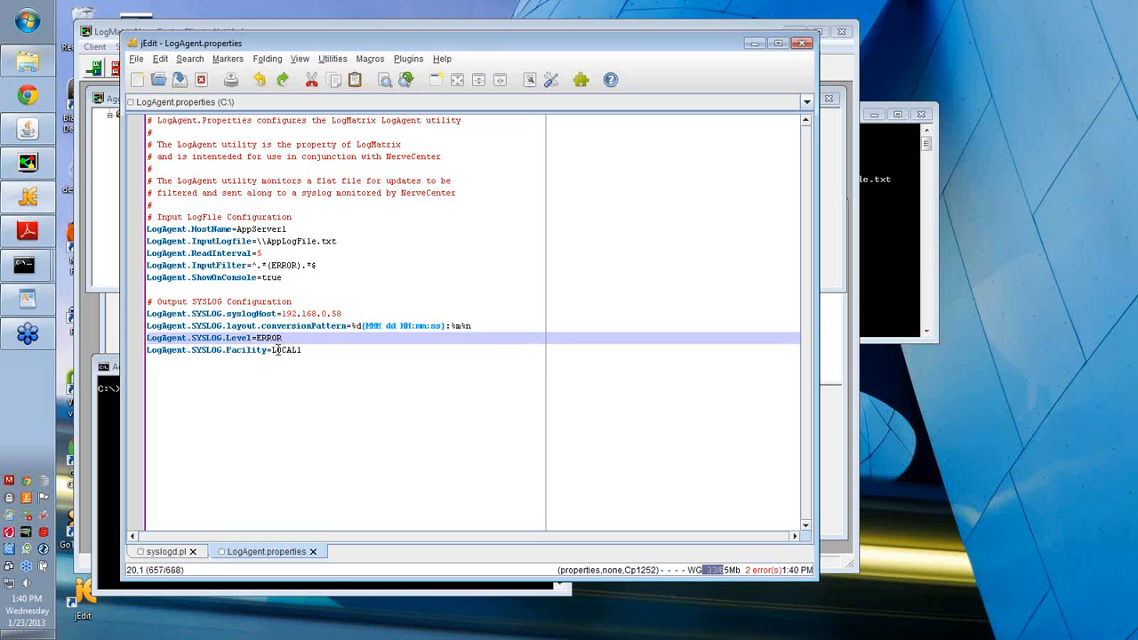
double_click(286, 350)
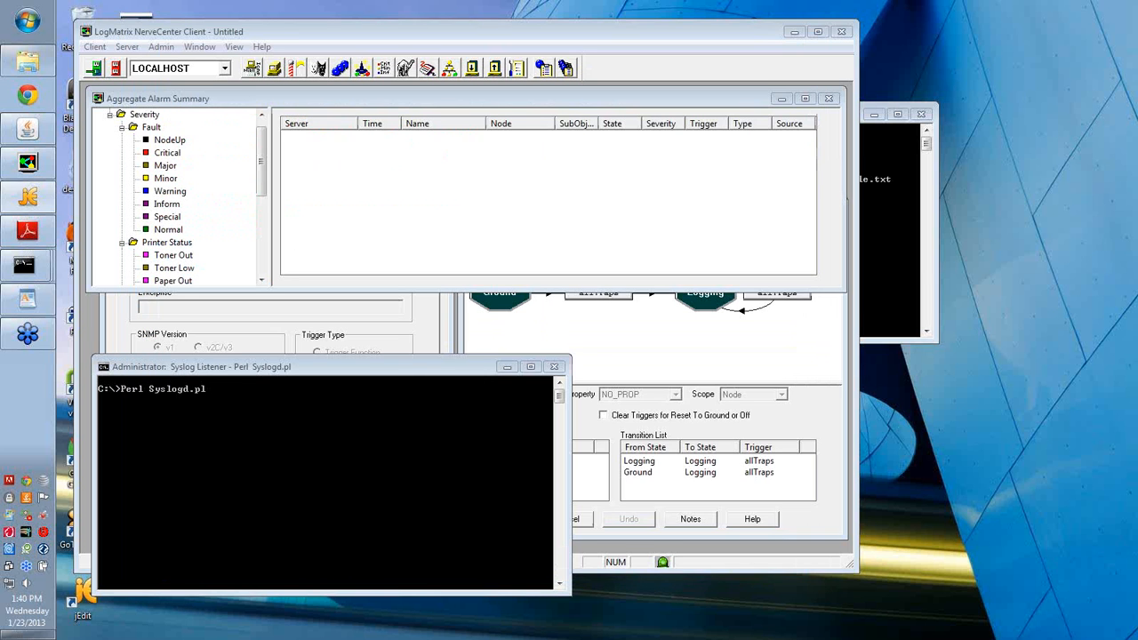
Bring up the LogAgent console, run "java -jar LogAgent.jar LogAgent.properties" and place its window beside the Syslog Listener console.
left_click_drag(1137, 67, 745, 369)
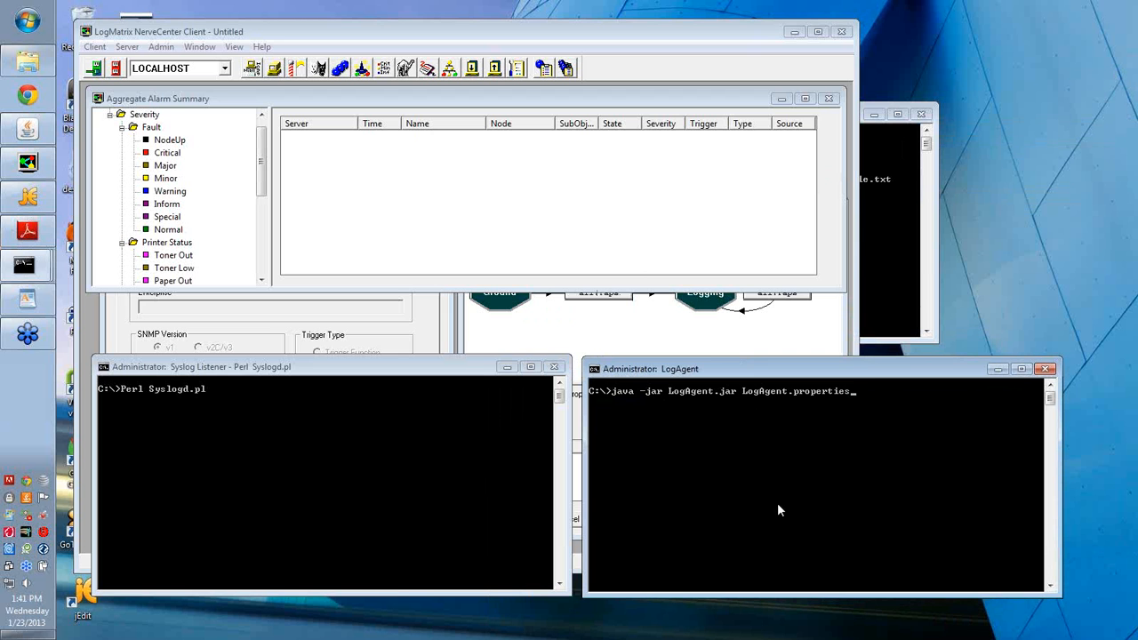
key("Return")
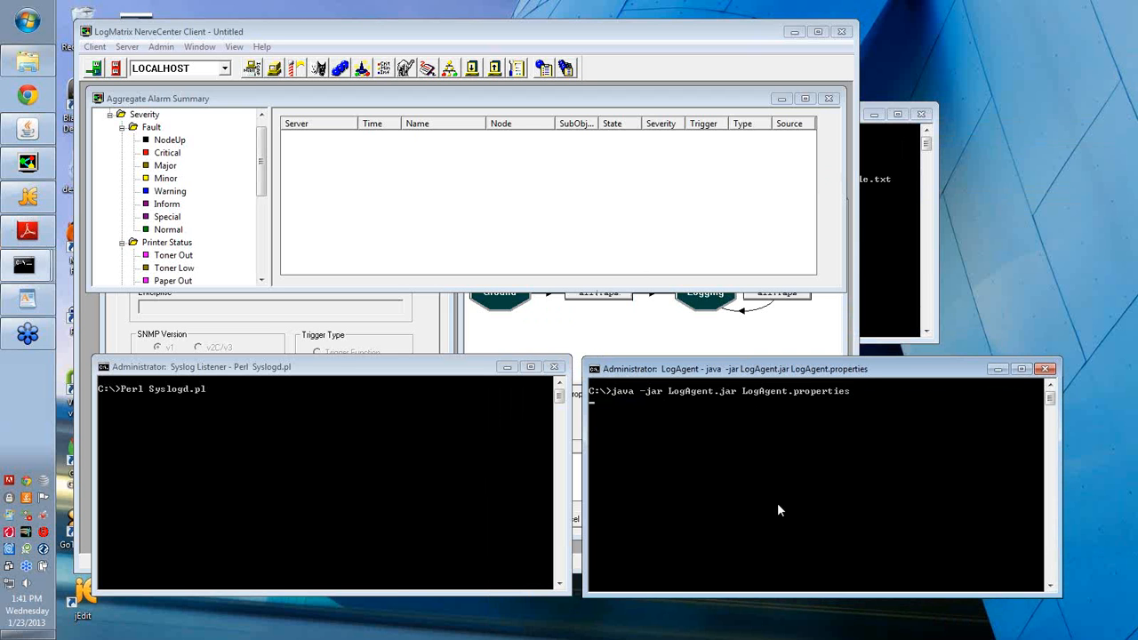
left_click_drag(730, 374, 598, 353)
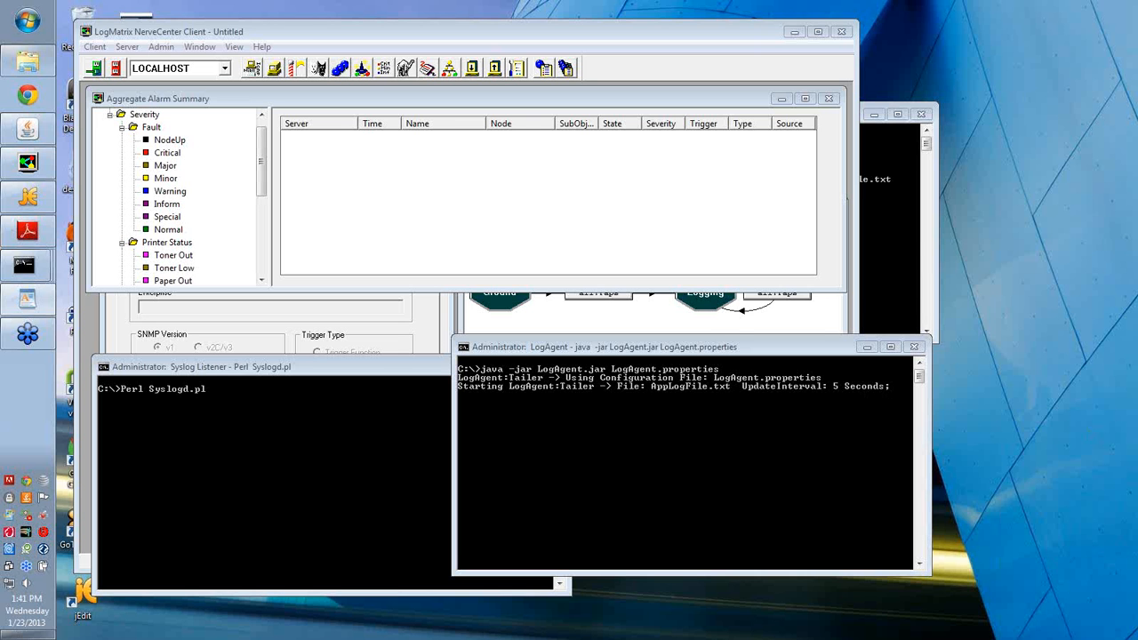
Run "echo %date% %time% INFO: Application Running Normally >> AppLogFile.txt" in the Logging Application console and check the LogAgent and Syslog Listener consoles.
left_click(907, 247)
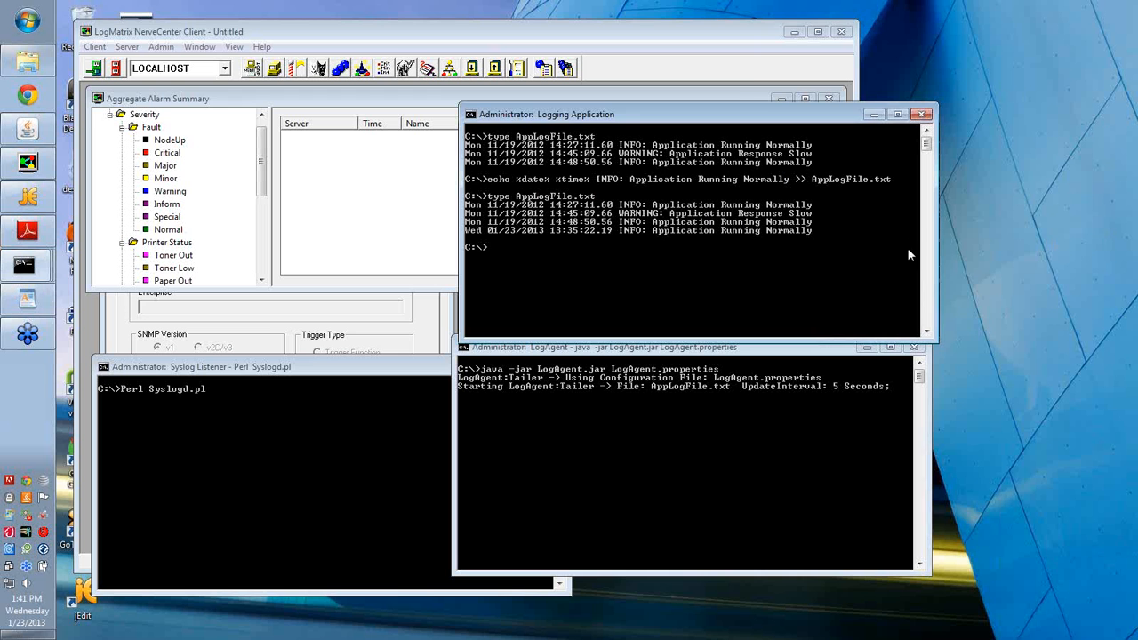
right_click(861, 263)
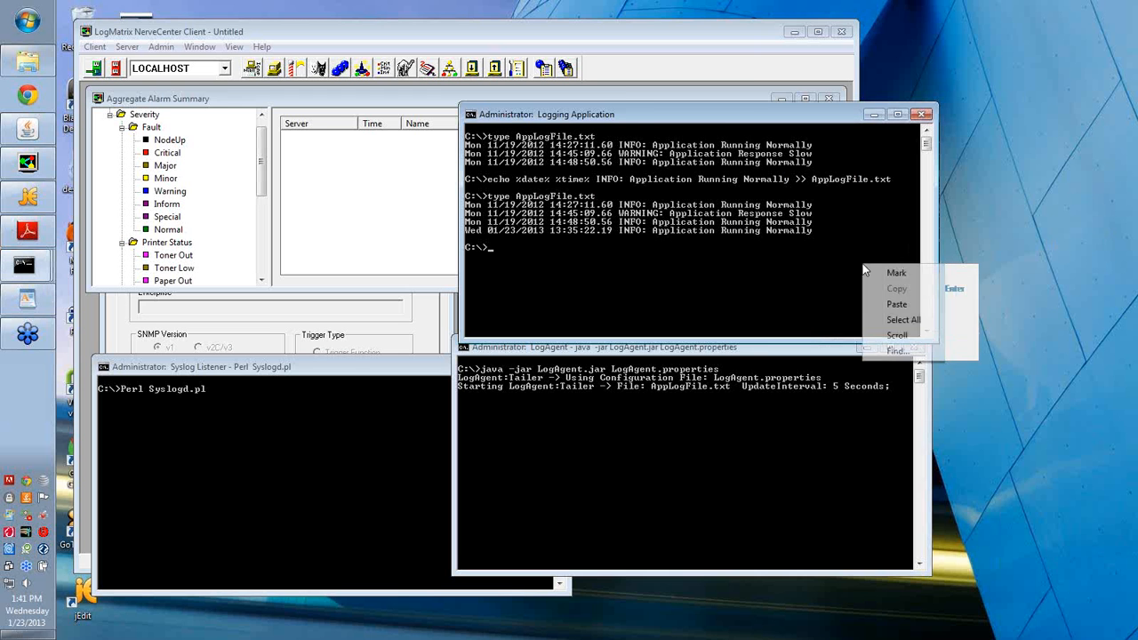
left_click(898, 305)
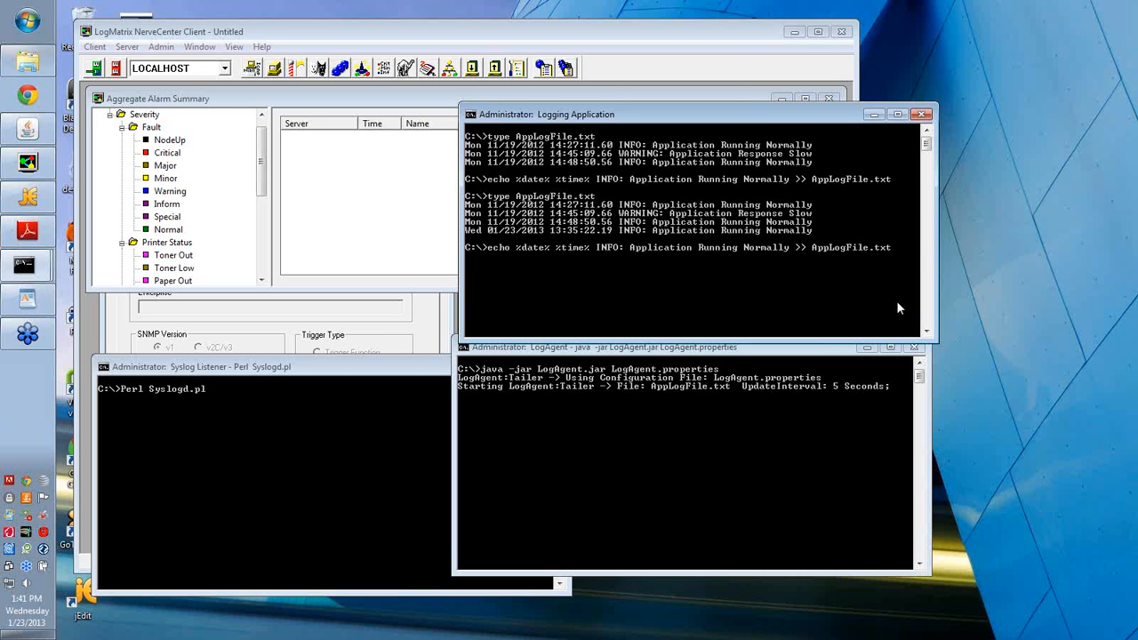
key("Return")
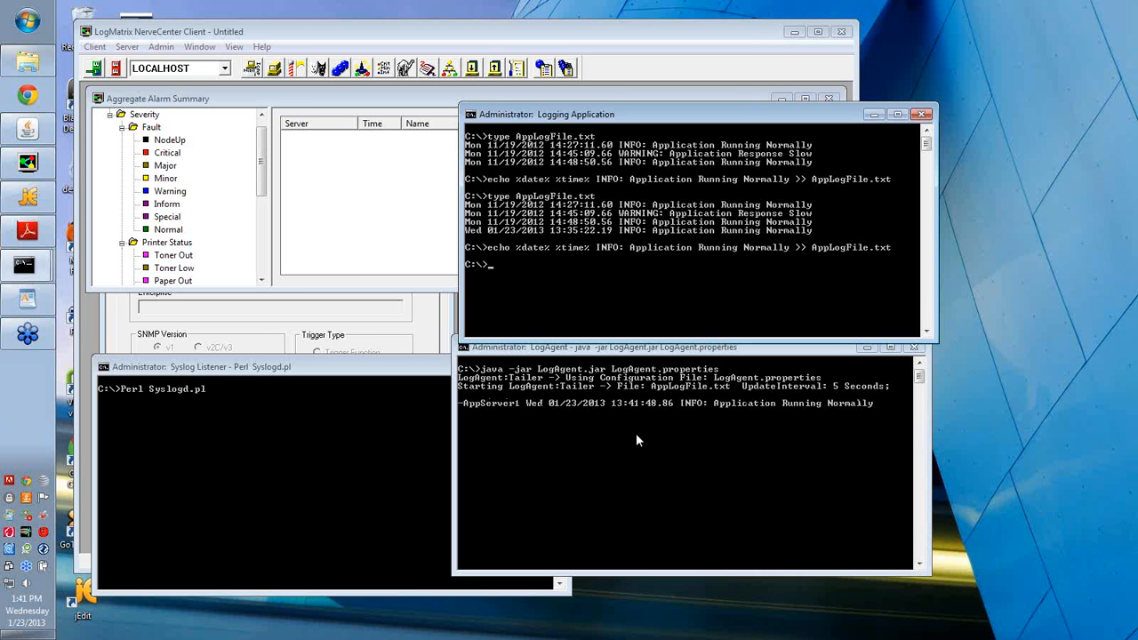
left_click_drag(686, 352, 690, 369)
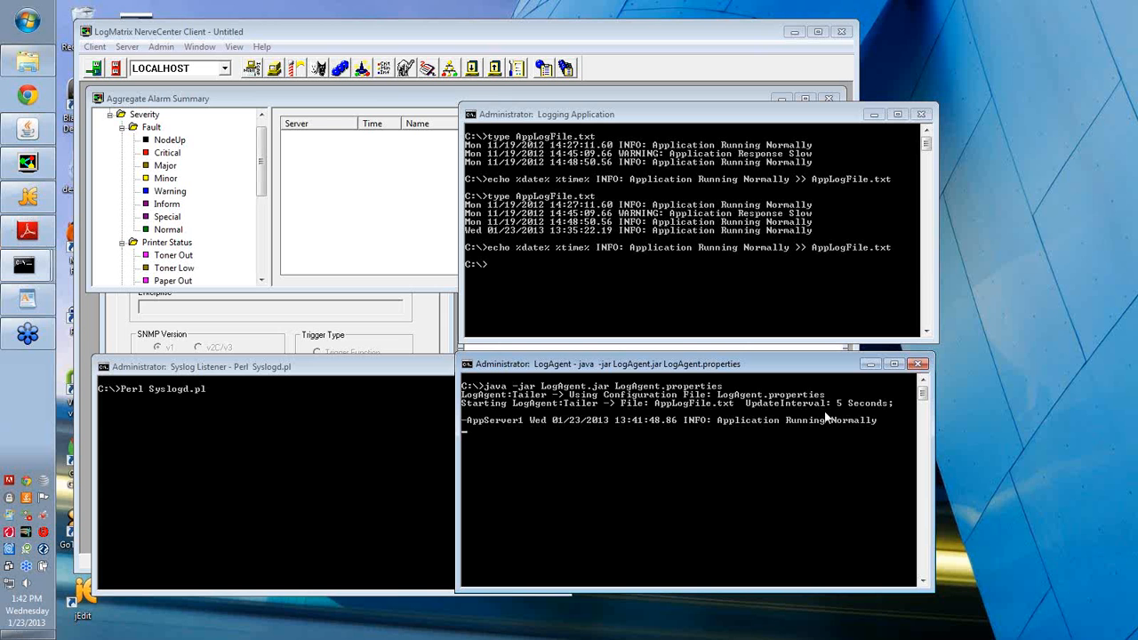
left_click(322, 377)
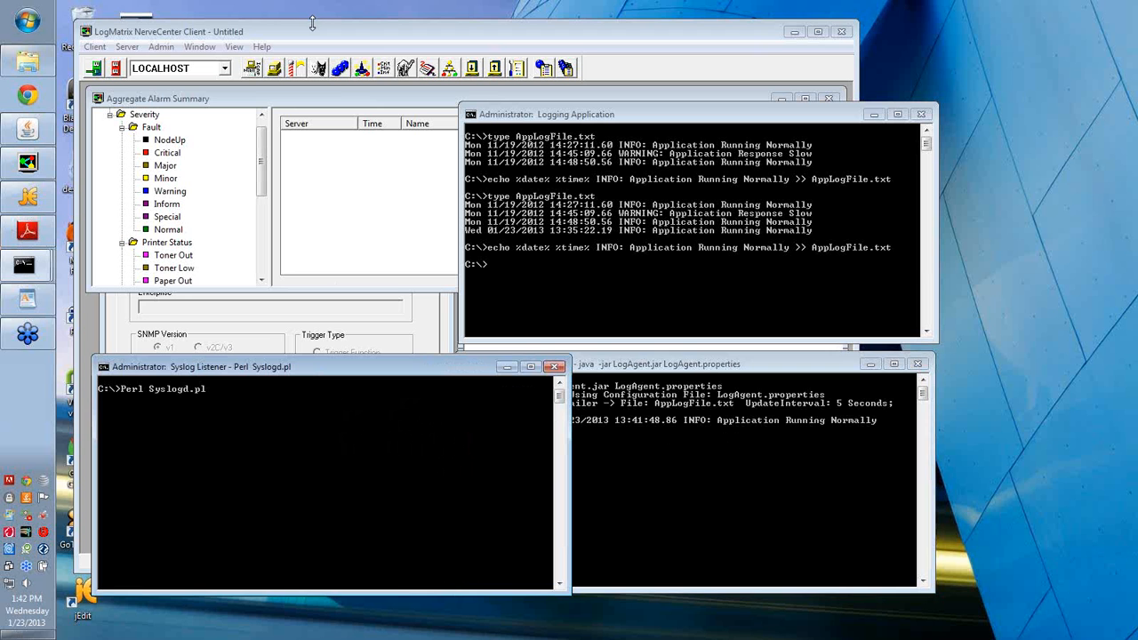
left_click(705, 473)
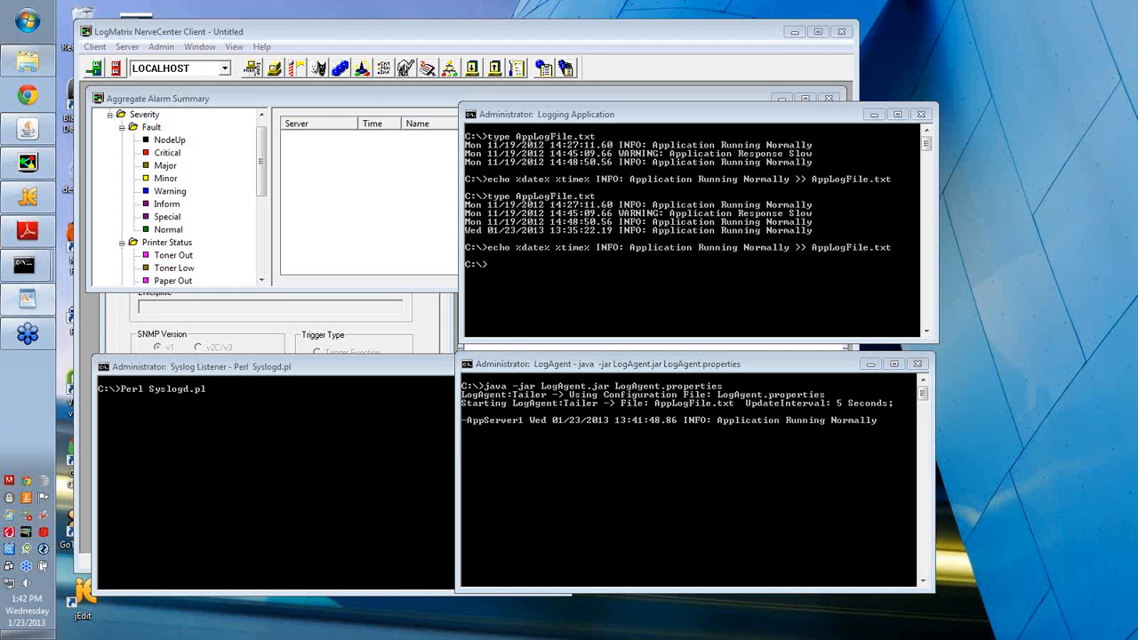
Run "echo %date% %time% ERROR: Application Fault >> AppLogFile.txt" in the Logging Application console and inspect the Syslog Listener output.
right_click(670, 325)
left_click(702, 359)
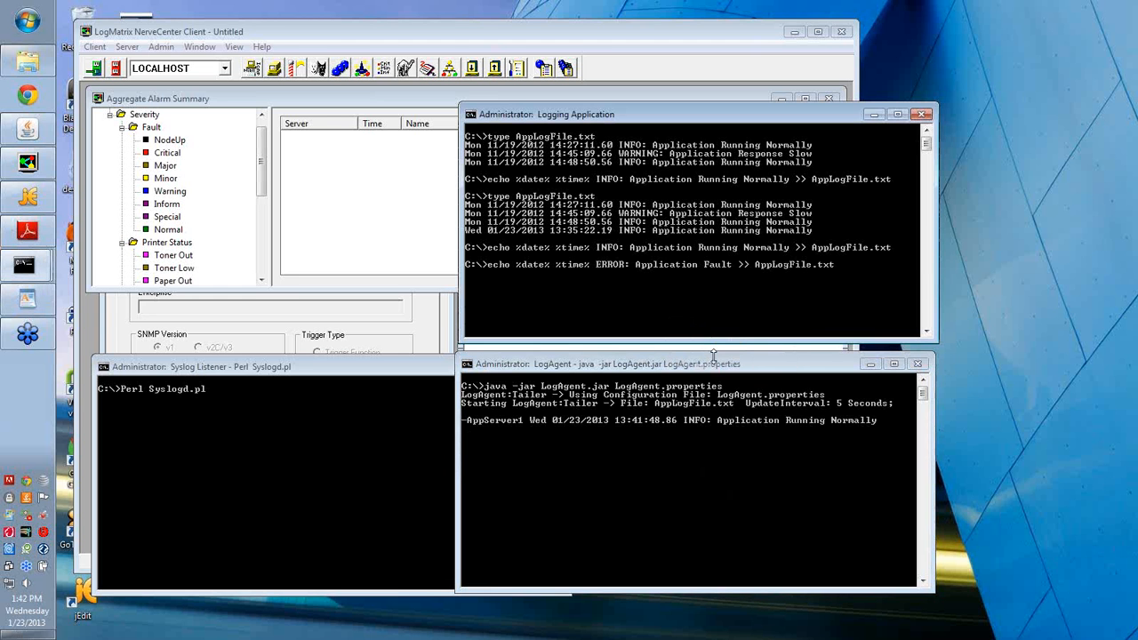
key("Return")
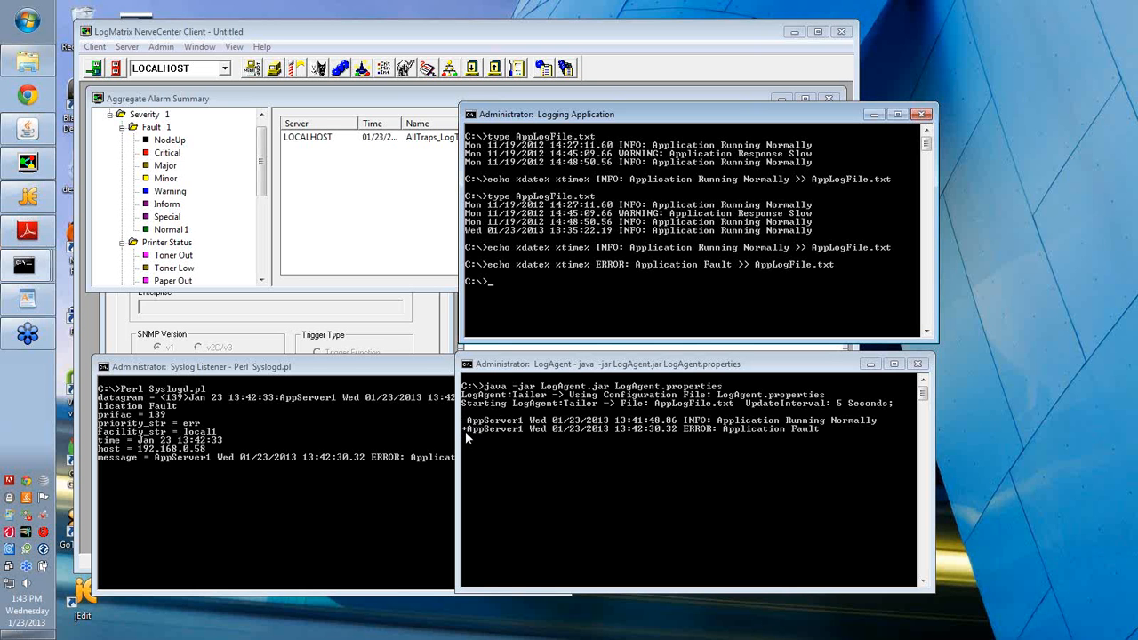
left_click(340, 373)
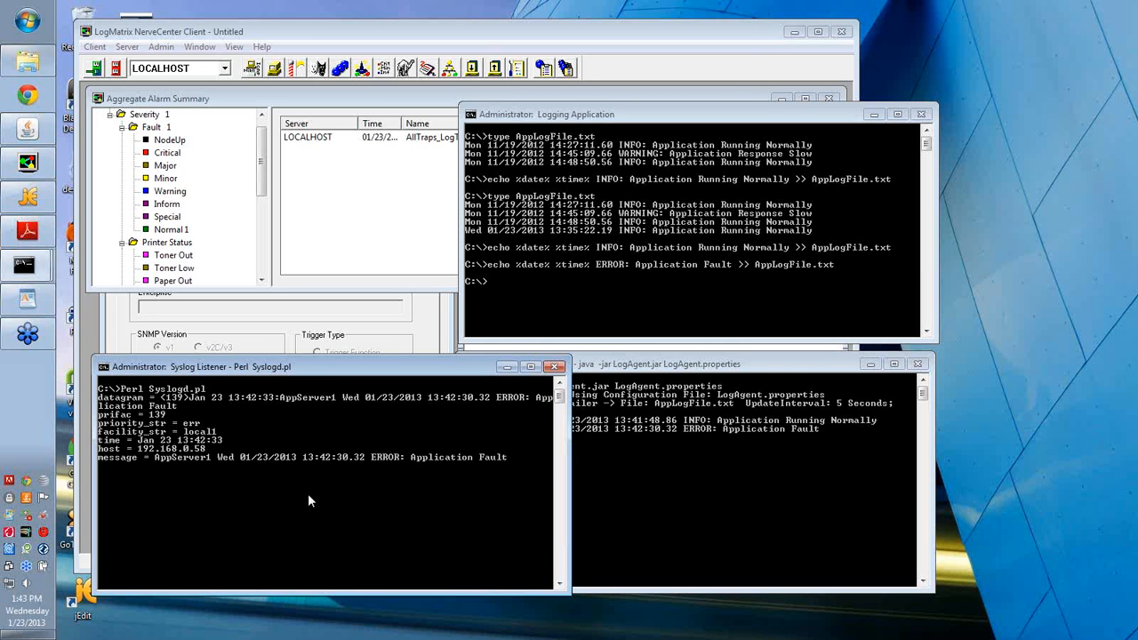
Open the alarm history of AppServer1's AllTraps_LogToFile alarm in the NerveCenter Client and highlight its Ground-to-Logging transition.
left_click(317, 25)
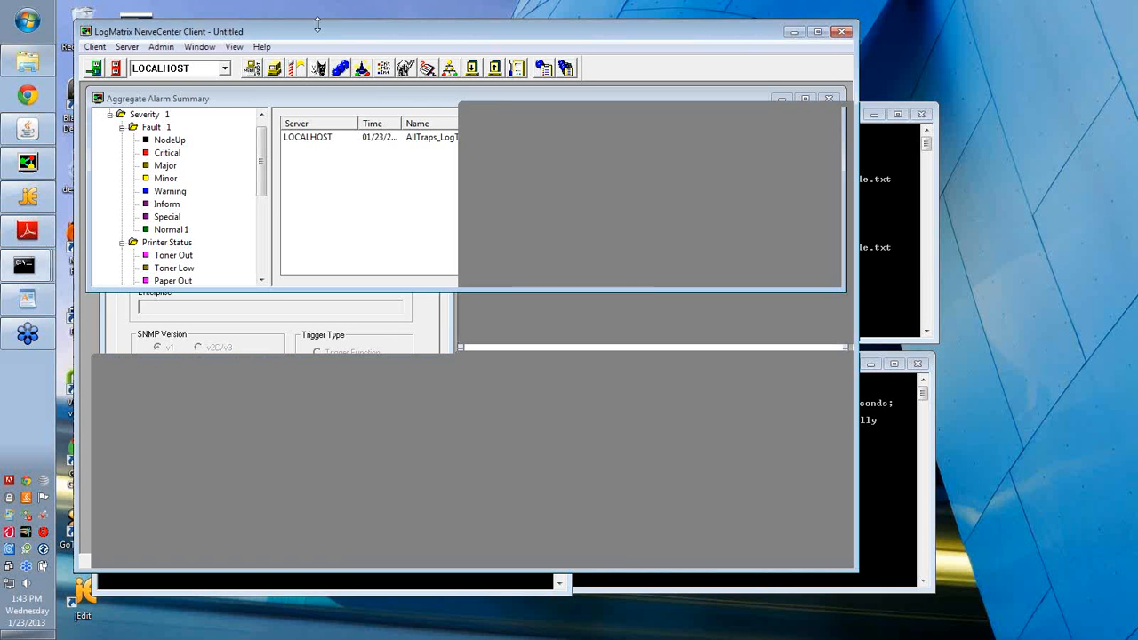
double_click(364, 138)
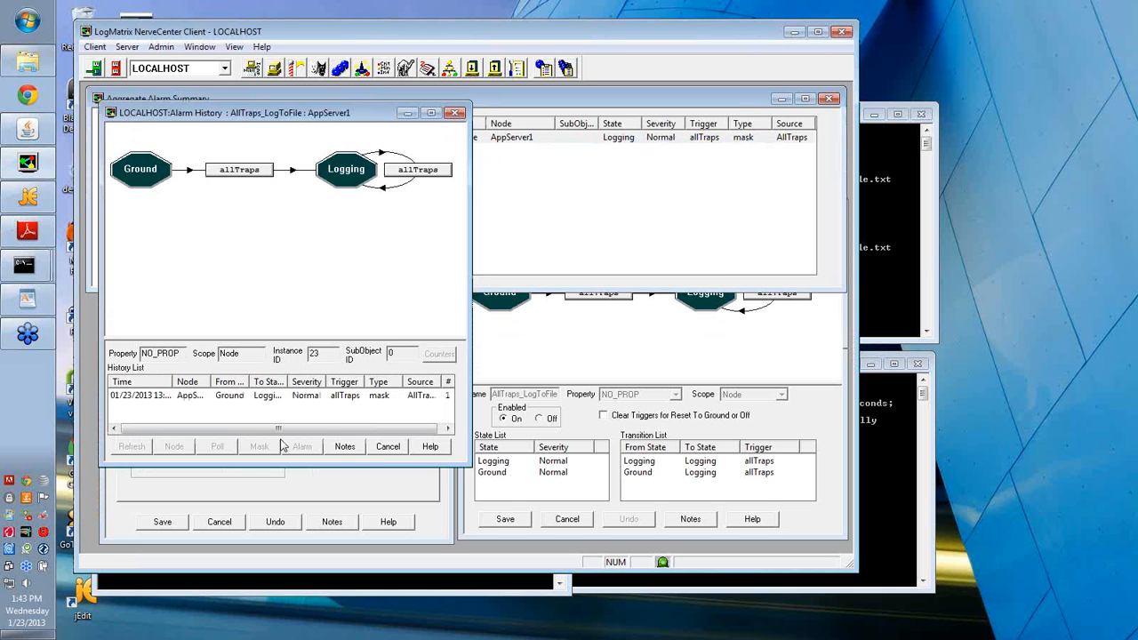
left_click(241, 396)
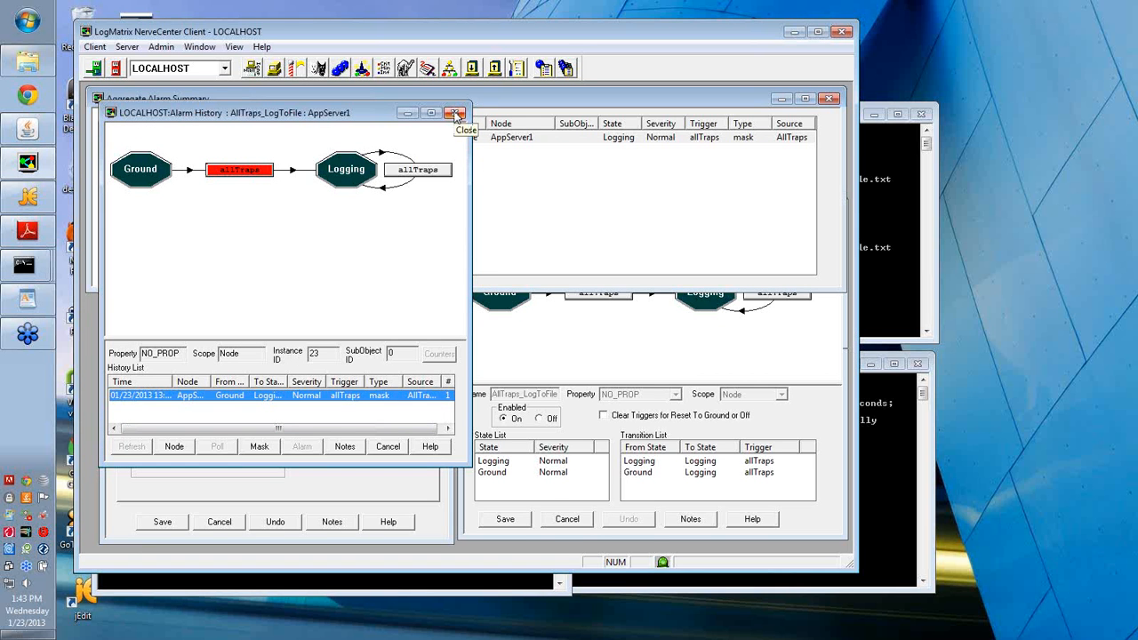
Append a timestamped "ERROR: Application Terminated" entry to AppLogFile.txt from the Logging Application console and check the LogAgent and Syslog Listener consoles.
left_click(884, 293)
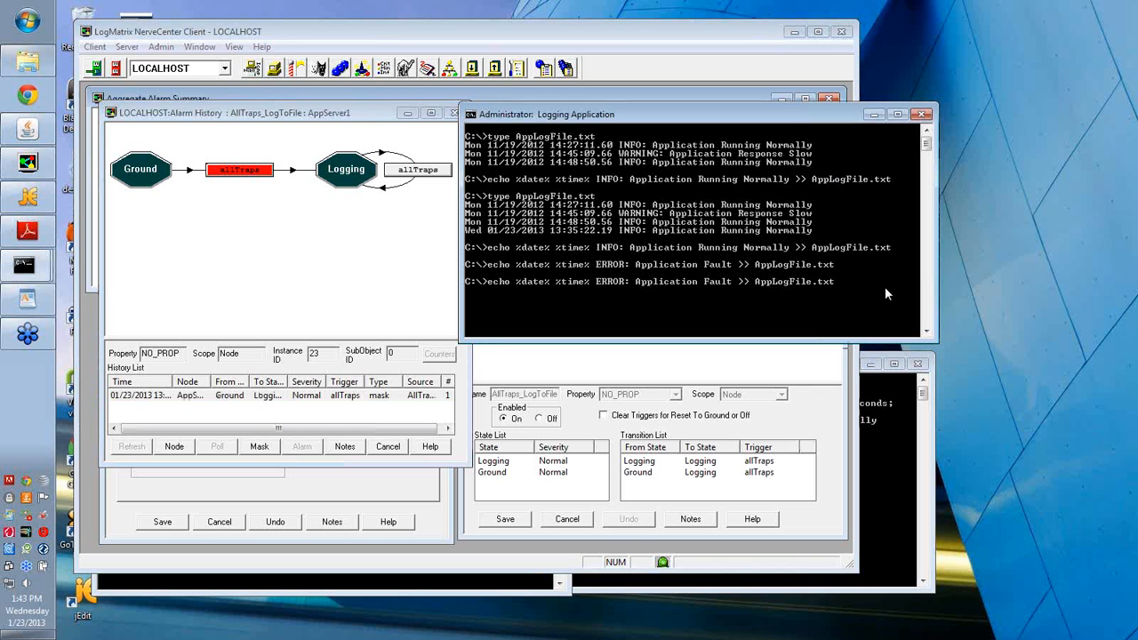
key("Left")
key("Left")
key("Left")
key("Left")
key("Left")
key("Left")
key("Left")
key("Left")
key("Left")
key("Left")
key("Left")
key("Left")
key("Left")
key("Left")
key("Left")
key("Left")
key("Left")
key("Left")
key("BackSpace")
key("BackSpace")
key("BackSpace")
key("BackSpace")
key("BackSpace")
type("I")
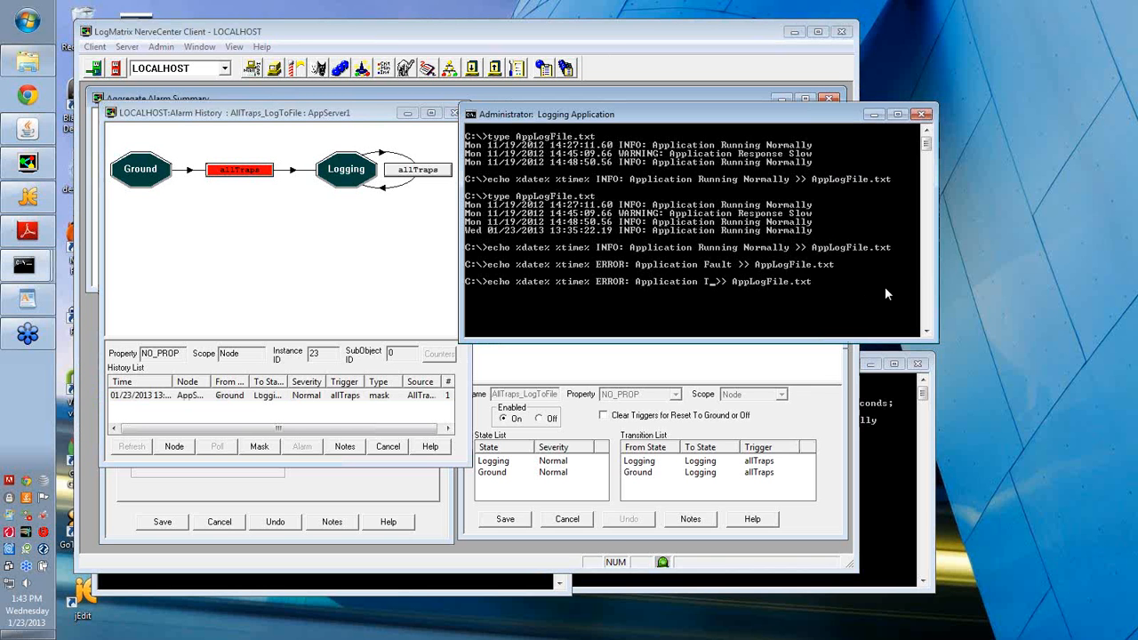
type("erminated")
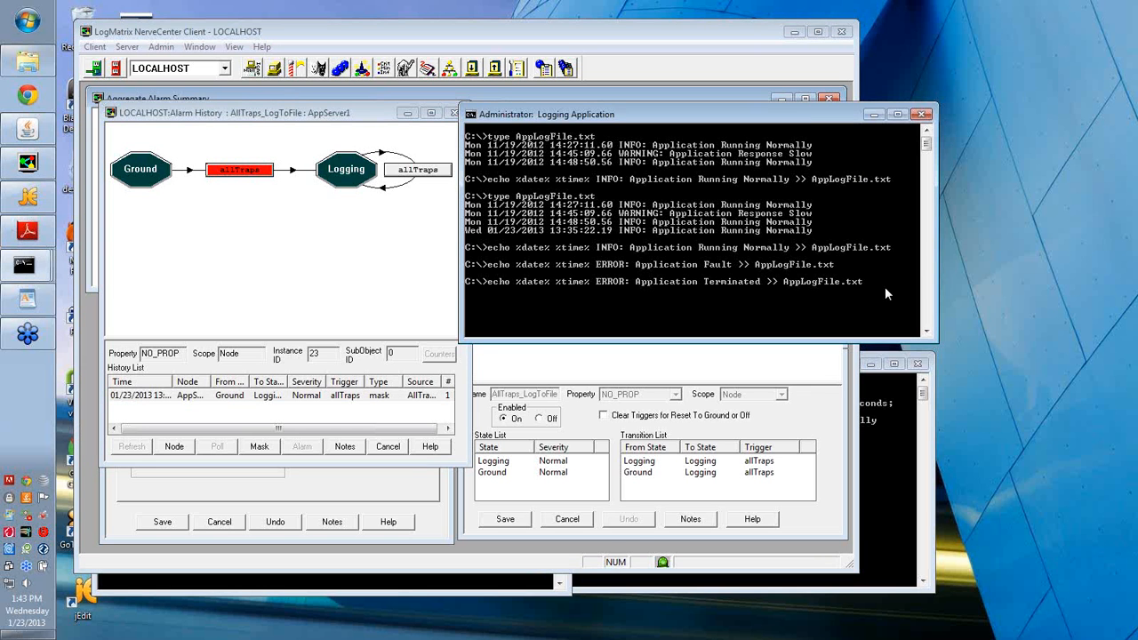
key("Return")
left_click(891, 429)
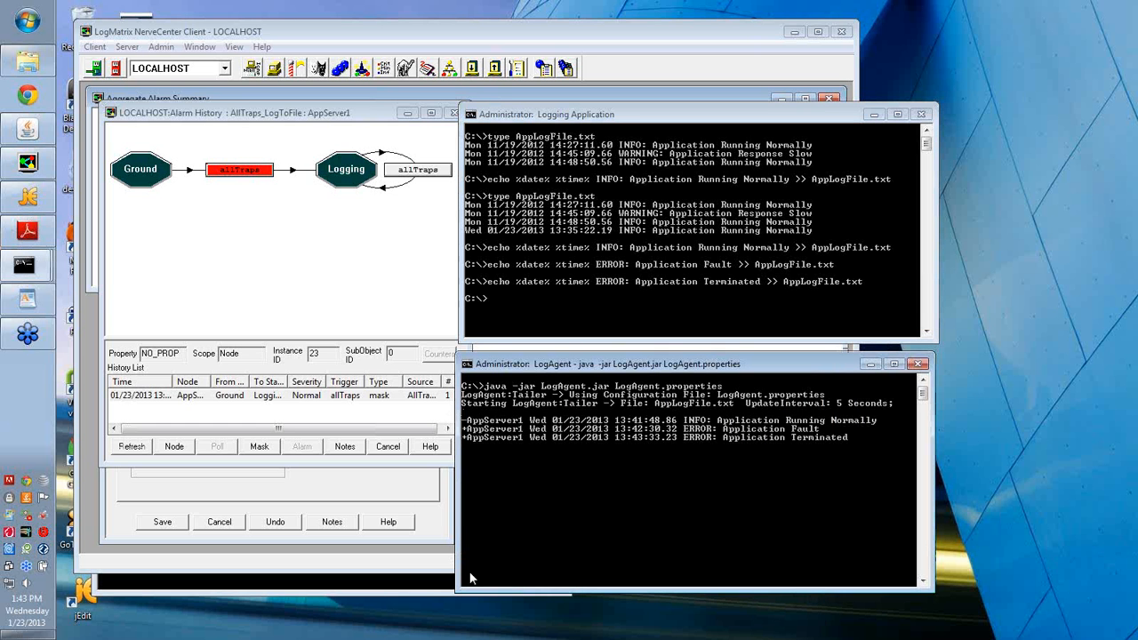
left_click(383, 586)
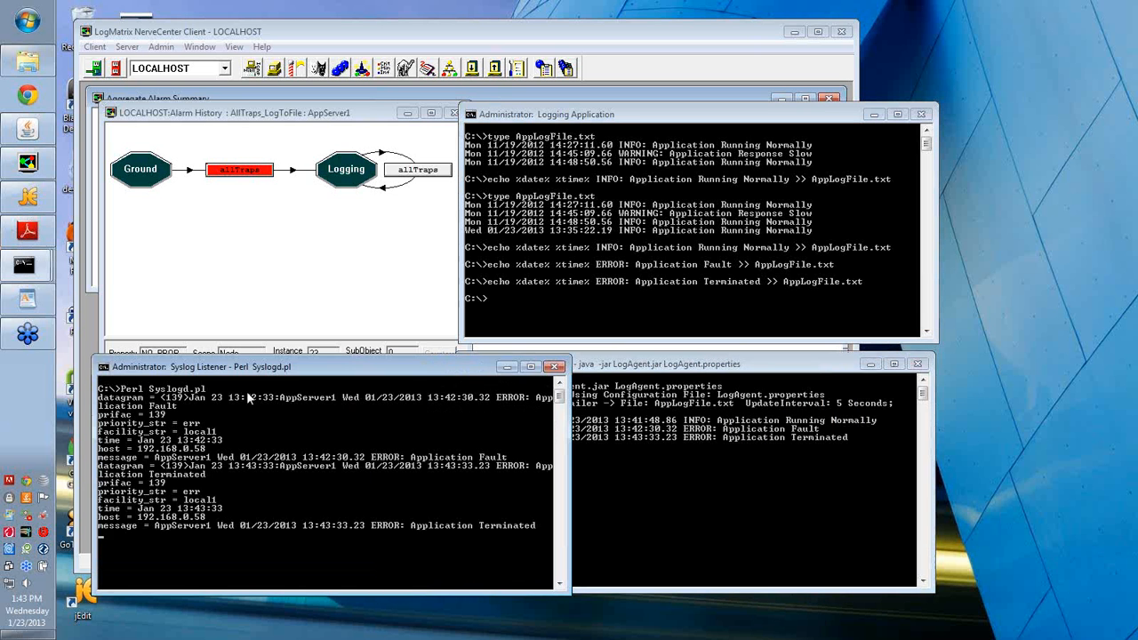
Refresh AppServer1's AllTraps_LogToFile alarm history in the NerveCenter Client and highlight its Logging-to-Logging transition.
left_click(211, 321)
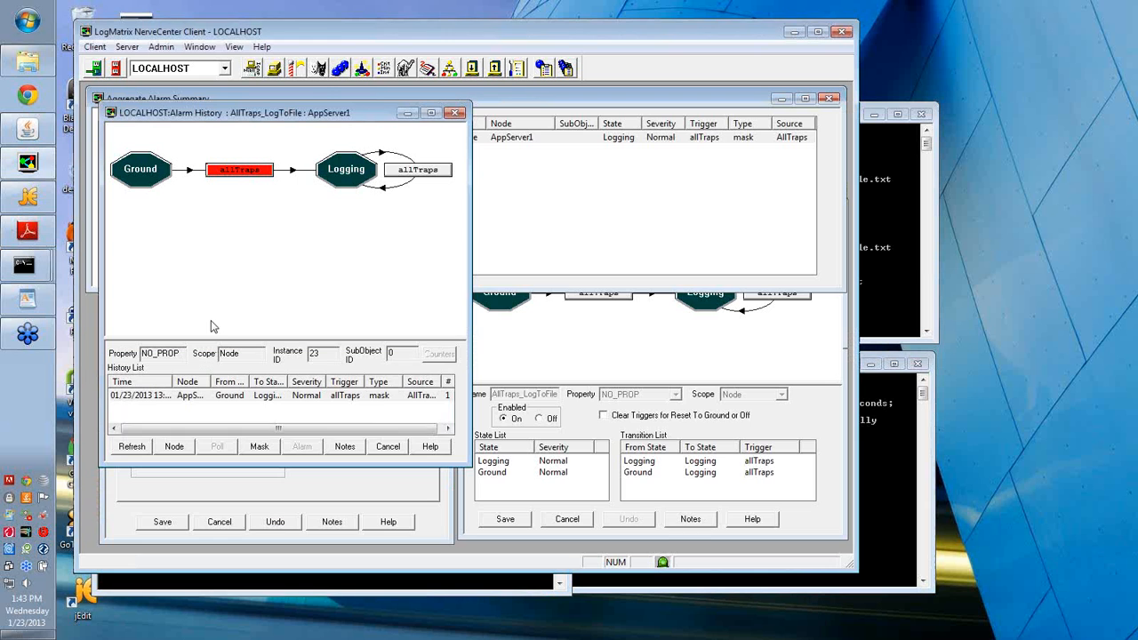
left_click(137, 449)
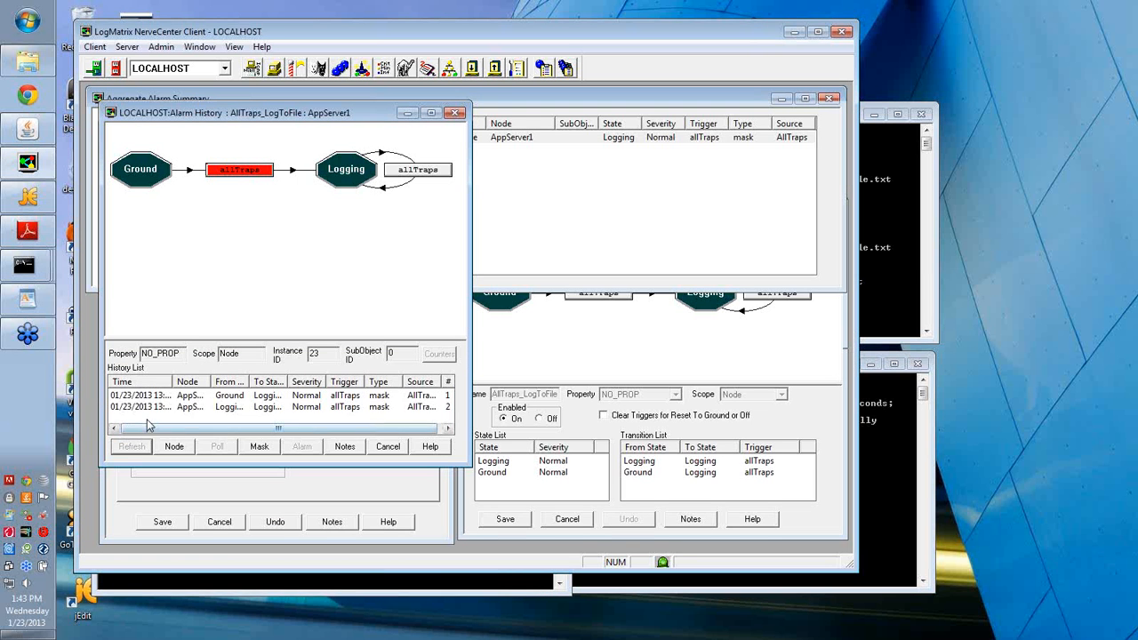
left_click(153, 407)
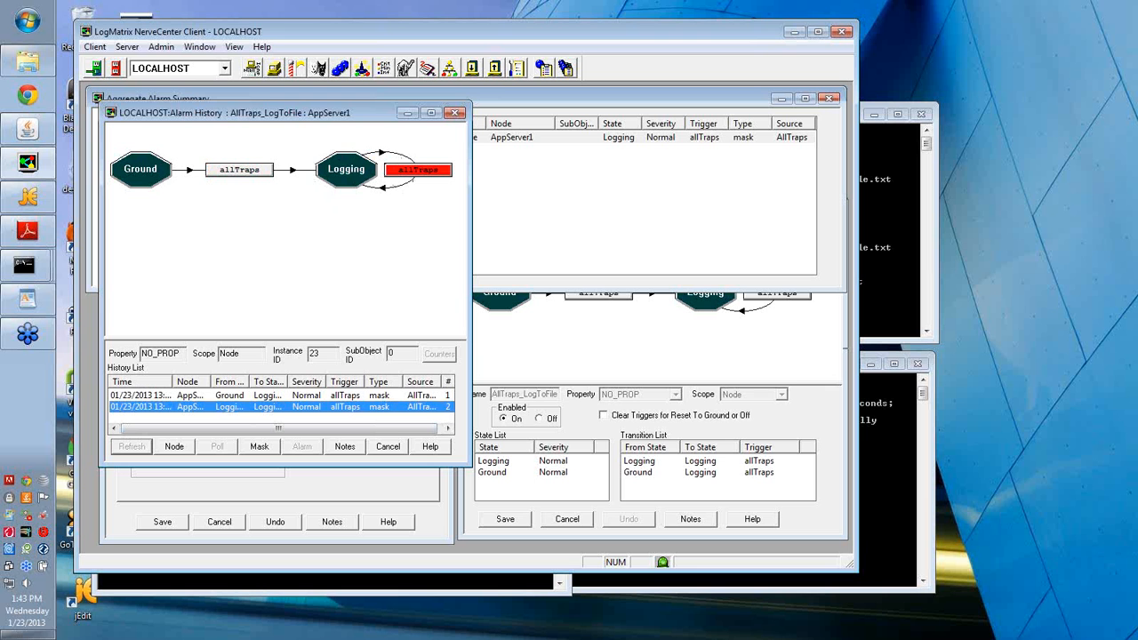
Bring the Logging Application, LogAgent and Syslog Listener consoles to the front to review the log entries passing through them.
left_click(892, 222)
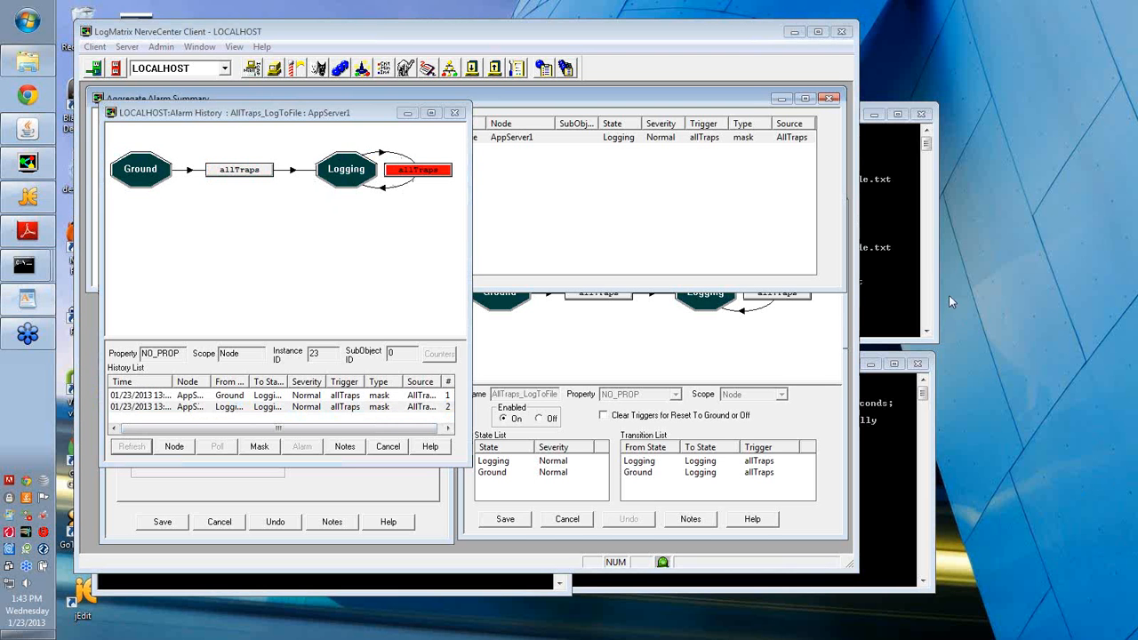
left_click(894, 275)
left_click(900, 427)
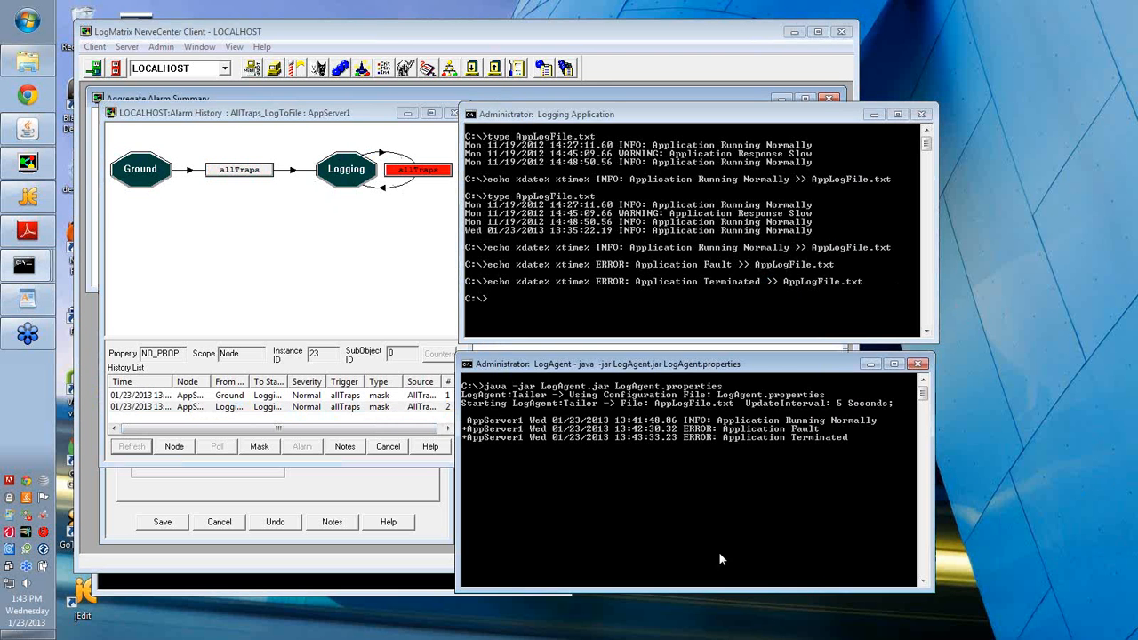
left_click(422, 588)
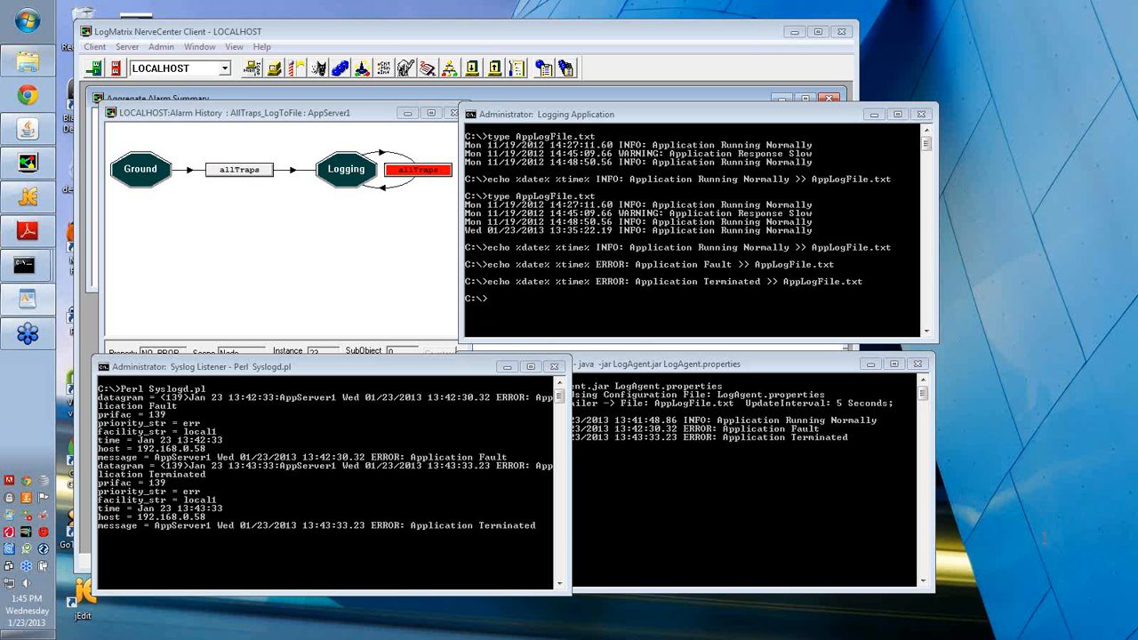
Return to the NerveCenter Client and close the AllTraps_LogToFile alarm history, its alarm definition and the AllTraps mask definition.
left_click(390, 35)
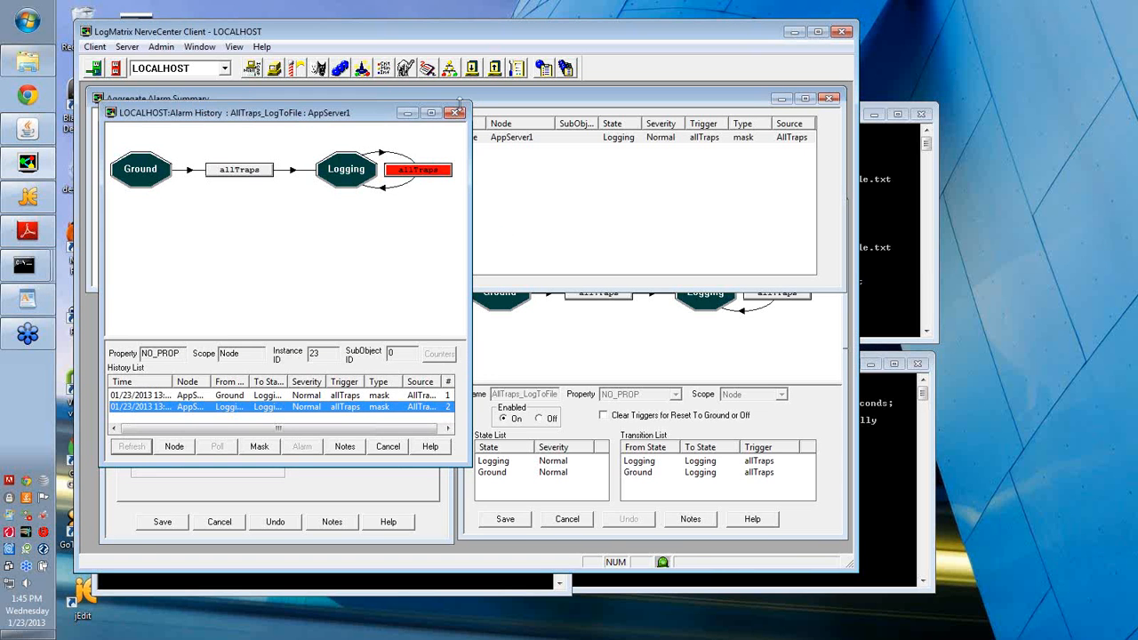
left_click(456, 111)
left_click(645, 374)
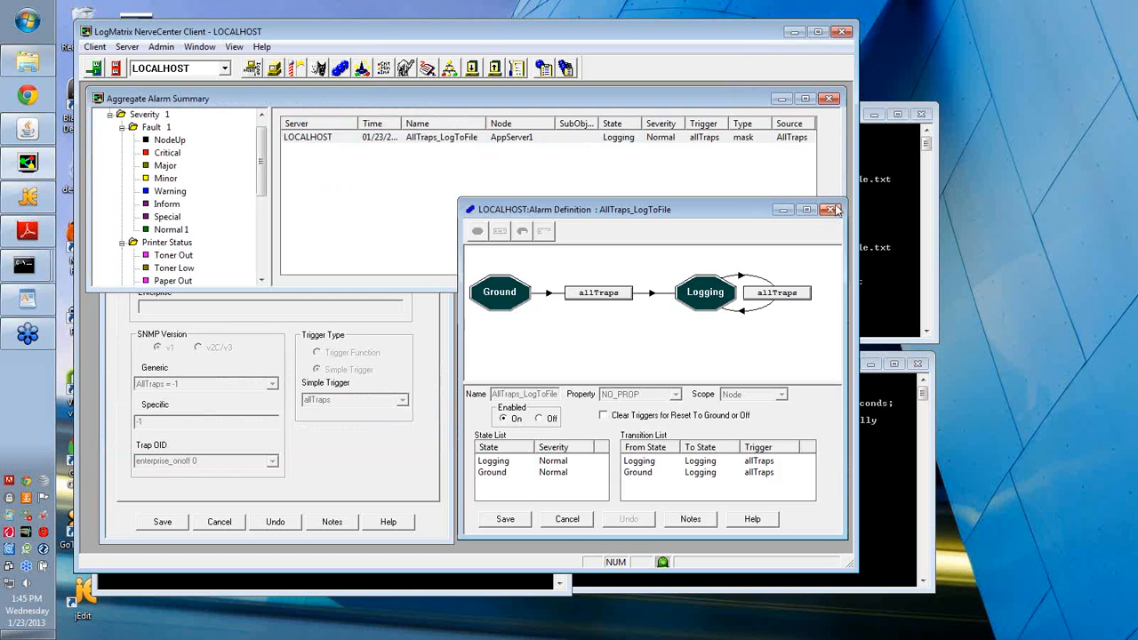
left_click(831, 209)
left_click(437, 407)
left_click(436, 181)
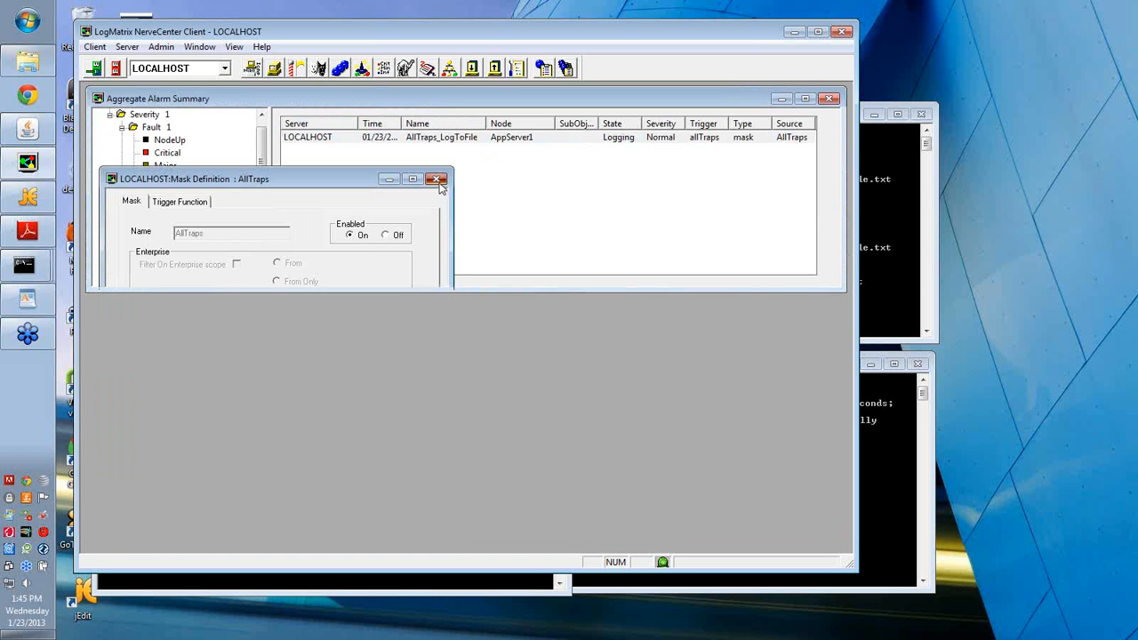
Open the SyslogTrap mask definition from the mask list and display its trigger function.
left_click(318, 70)
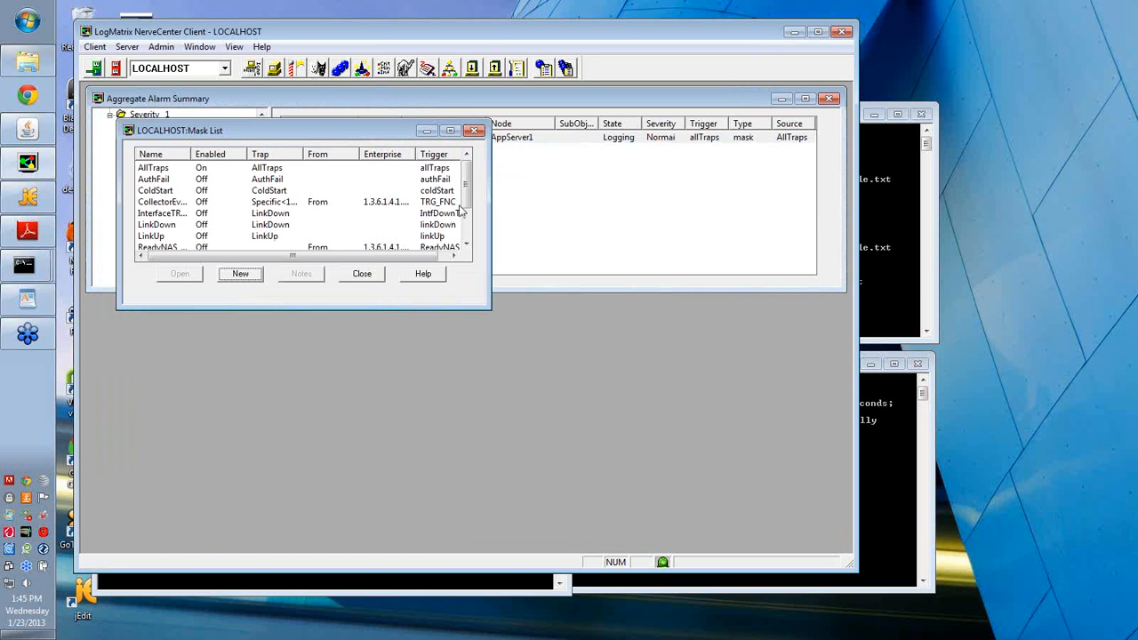
scroll(464, 200, "down", 2)
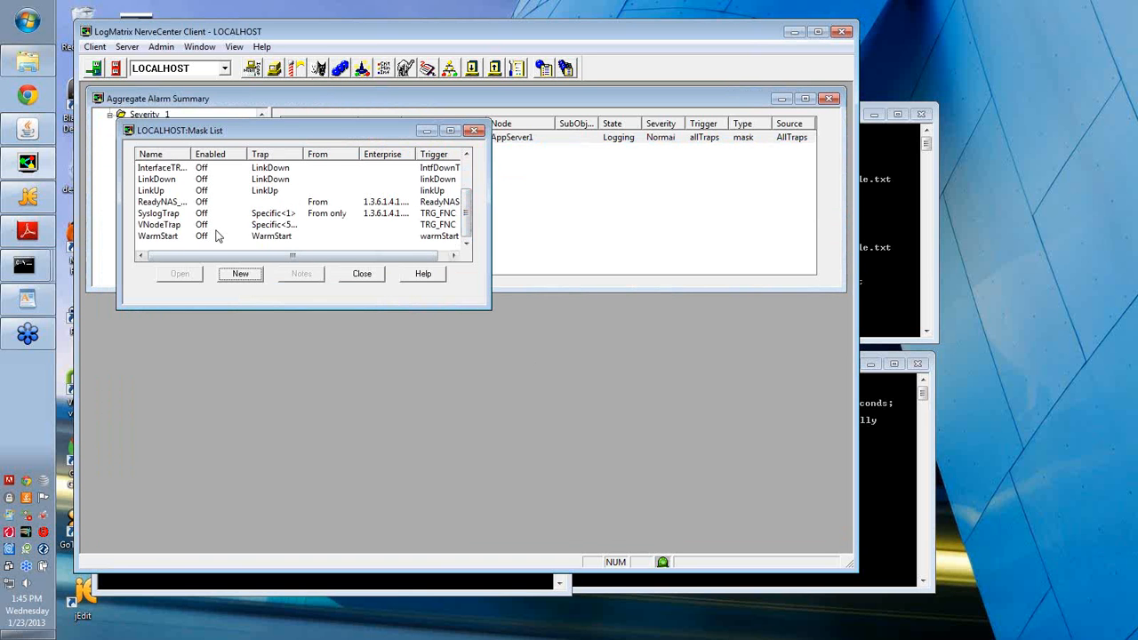
left_click(175, 215)
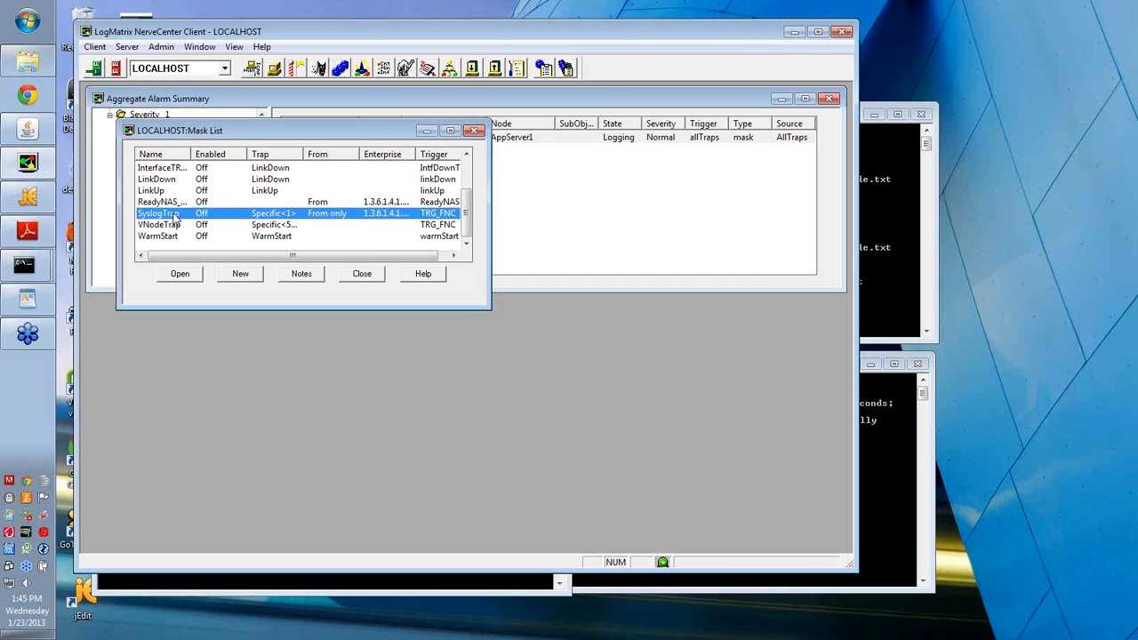
double_click(174, 217)
left_click(218, 174)
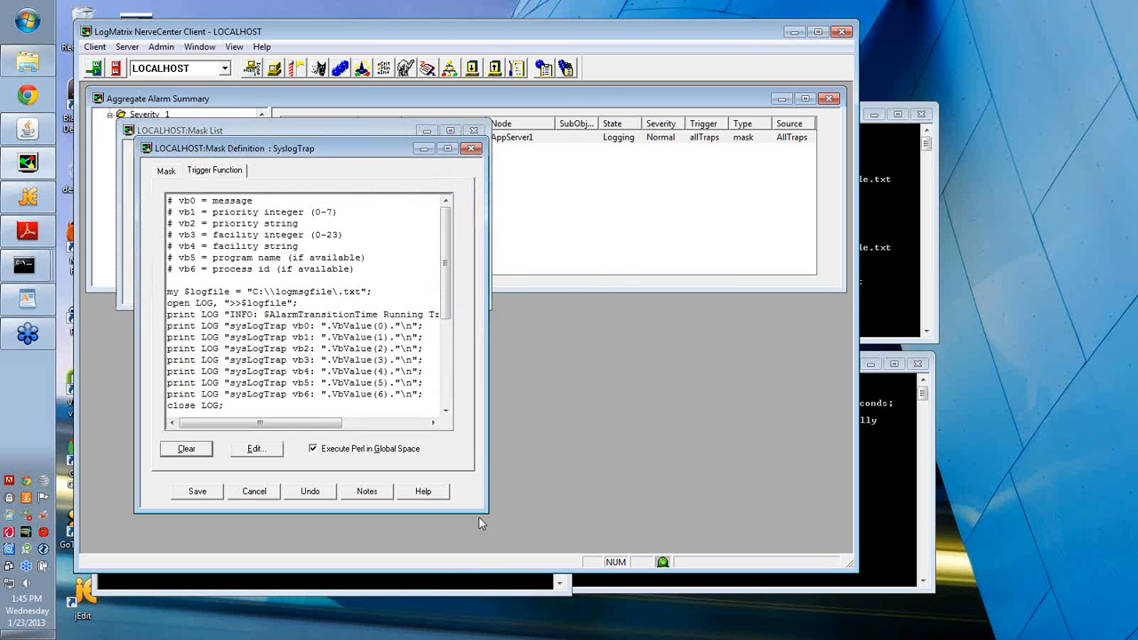
Enlarge the SyslogTrap definition to highlight the vb0 to vb6 comment lines in its trigger function, and close both mask windows.
left_click_drag(486, 513, 654, 553)
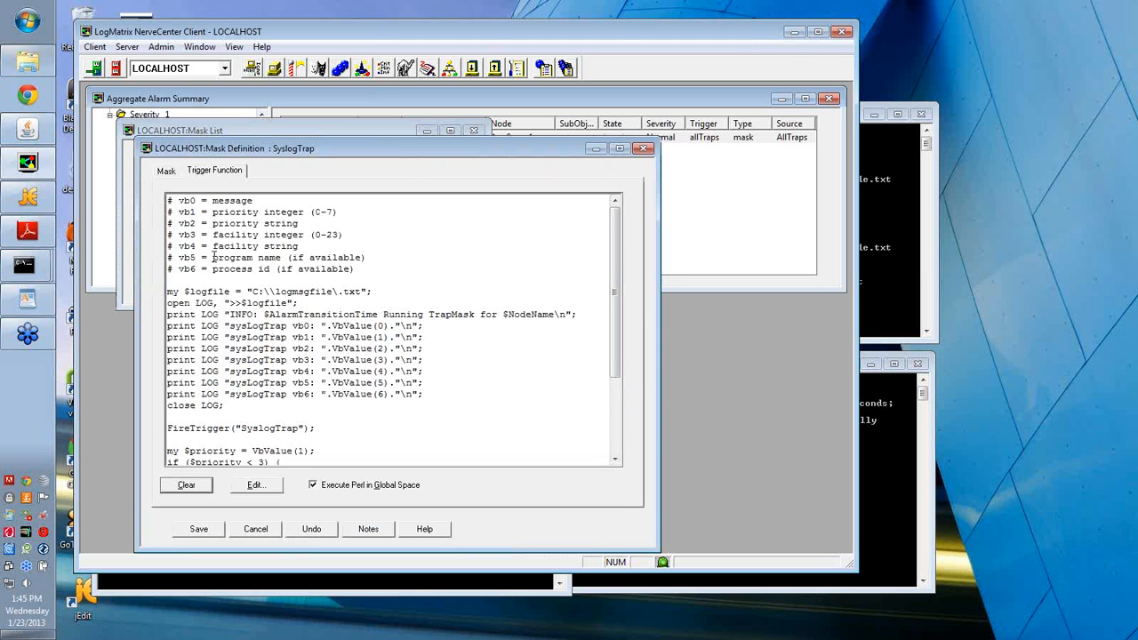
left_click(357, 268)
left_click_drag(359, 269, 129, 204)
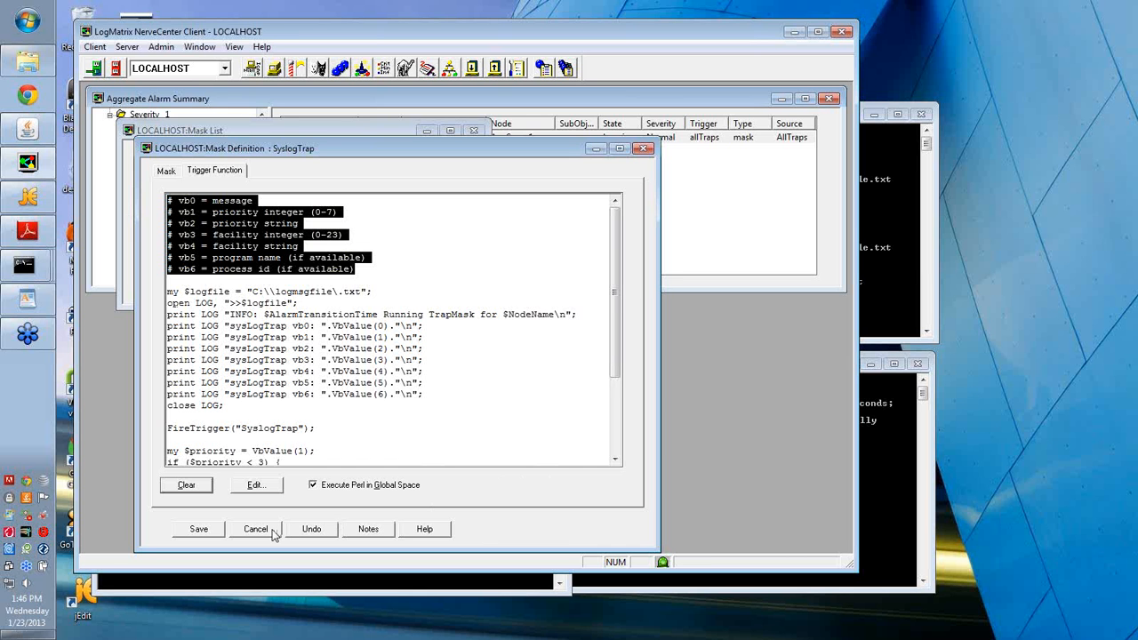
left_click(644, 149)
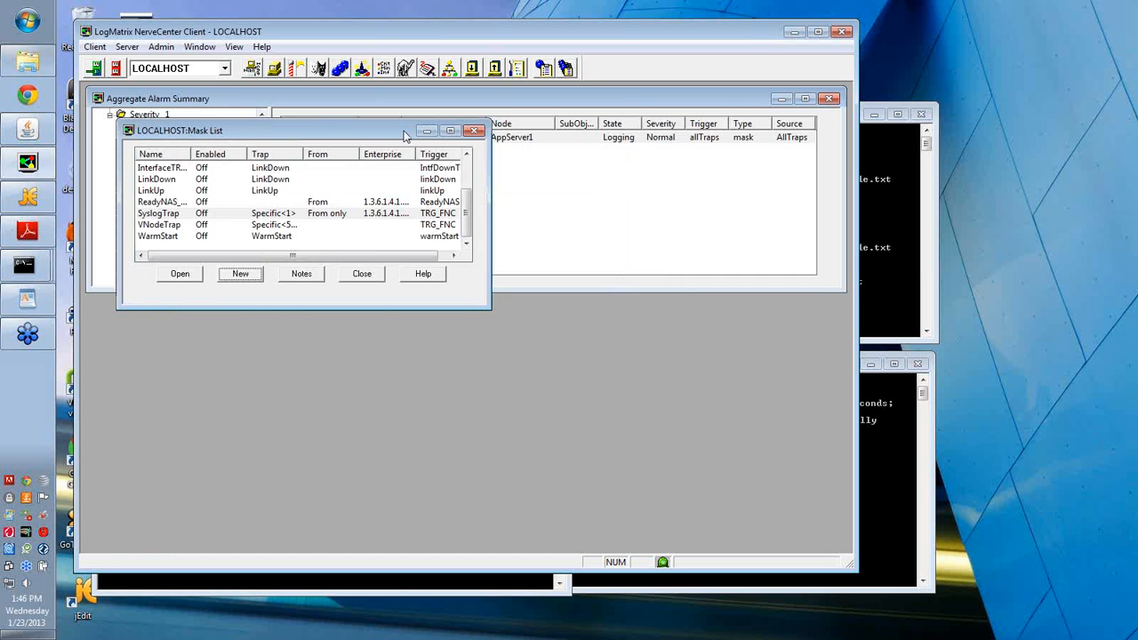
left_click_drag(399, 131, 386, 190)
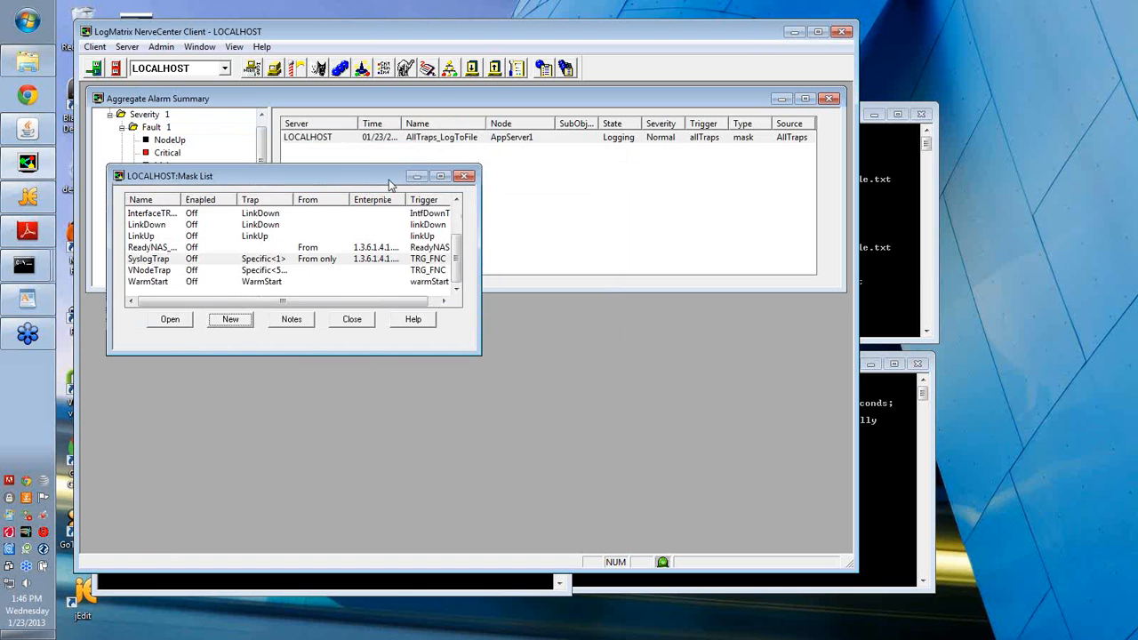
left_click(462, 191)
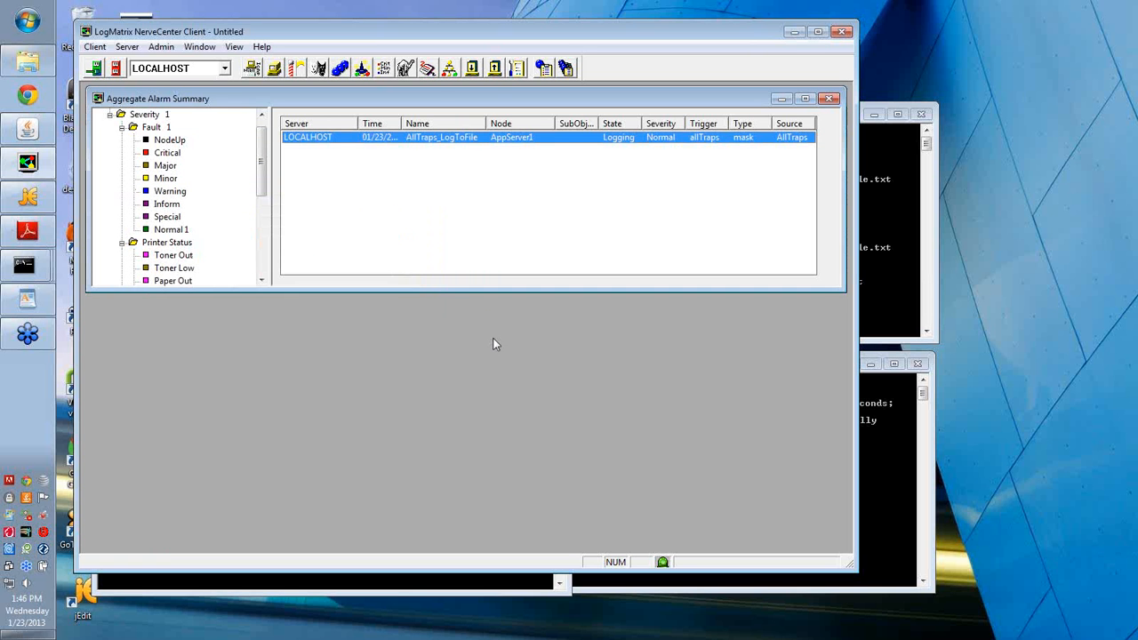
Reopen the alarm history of AppServer1's AllTraps_LogToFile alarm from the Aggregate Alarm Summary and highlight the second transition.
double_click(429, 140)
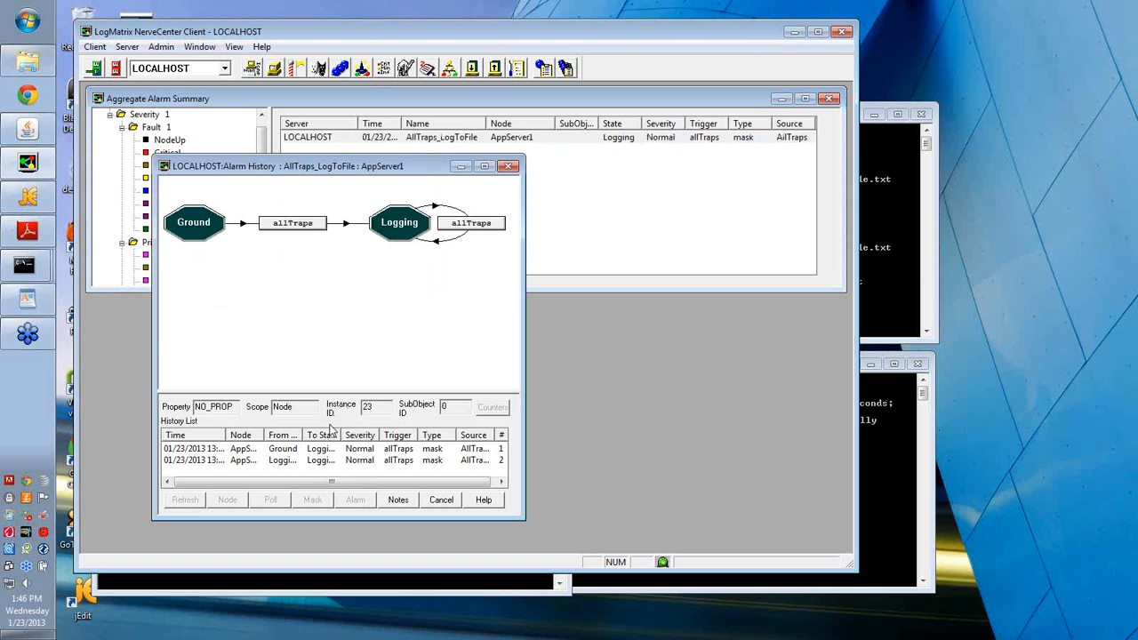
left_click(321, 460)
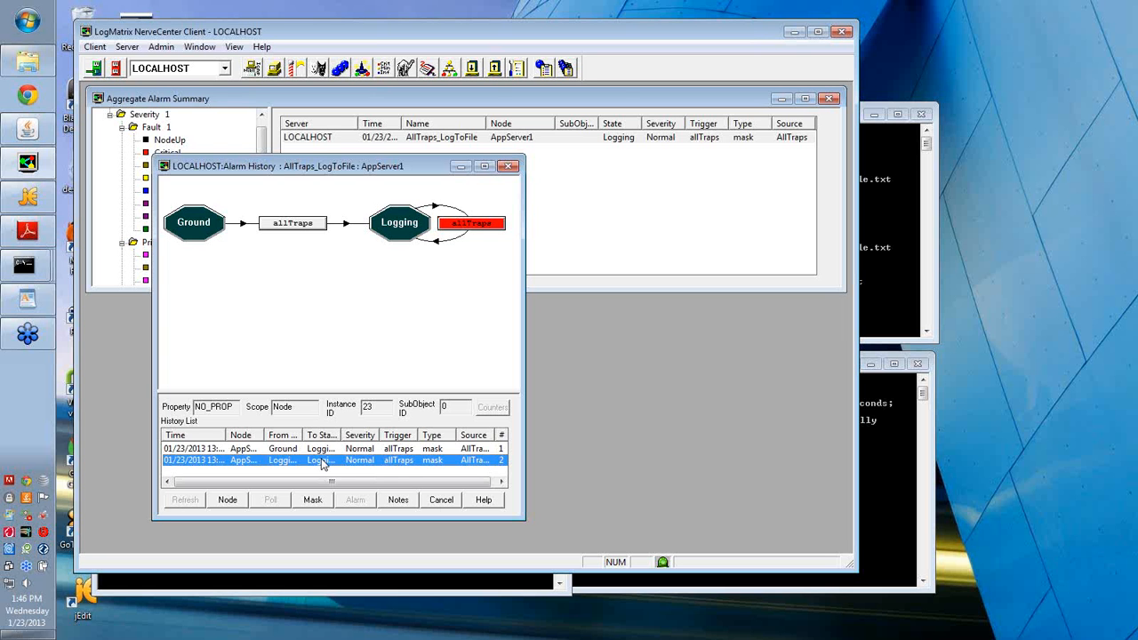
Bring the LogAgent, Syslog Listener and Logging Application consoles in front of the NerveCenter Client.
left_click(903, 555)
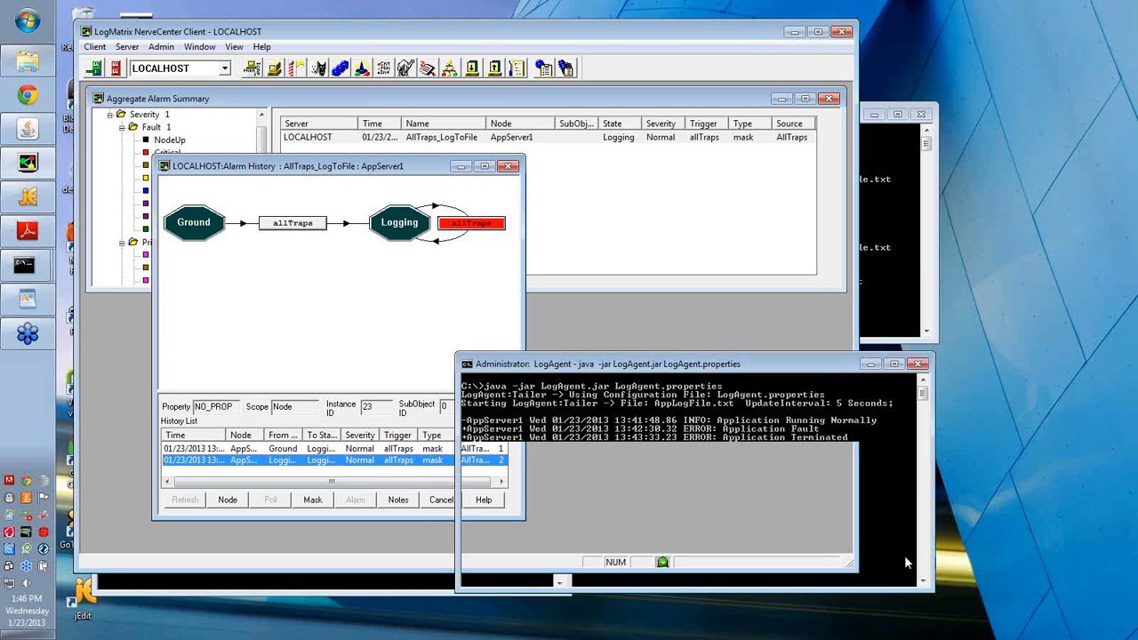
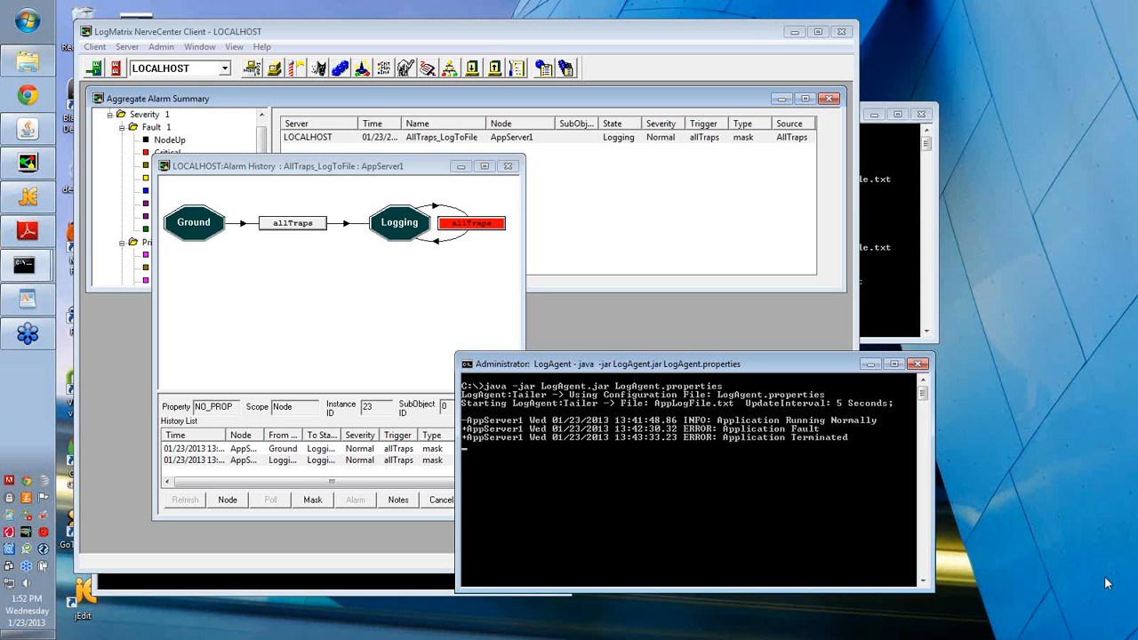
left_click(309, 594)
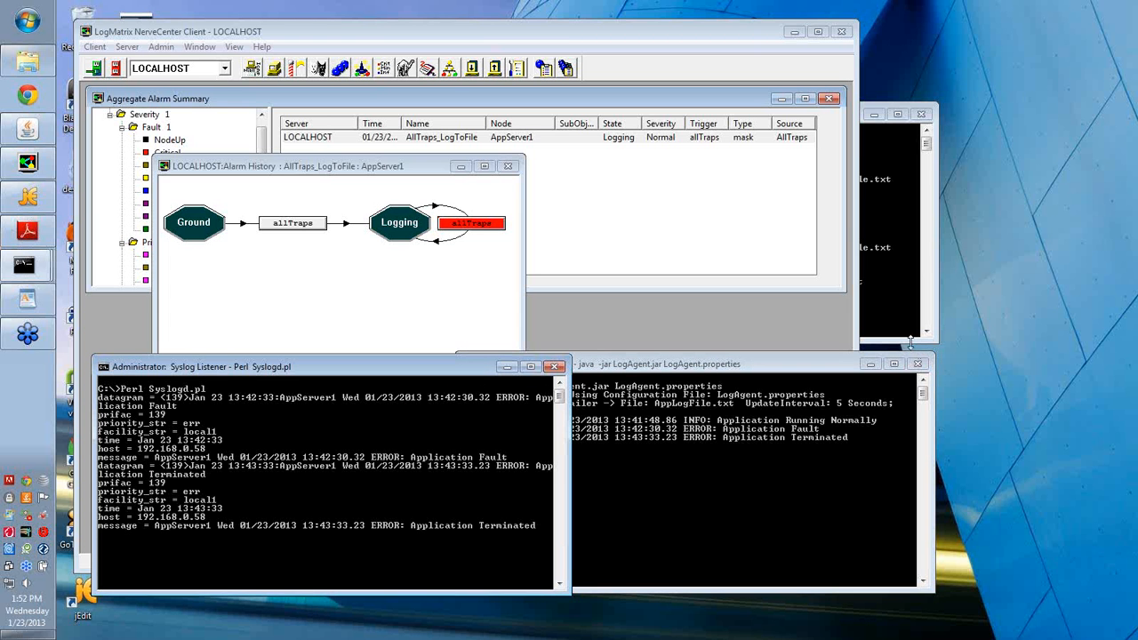
left_click(911, 342)
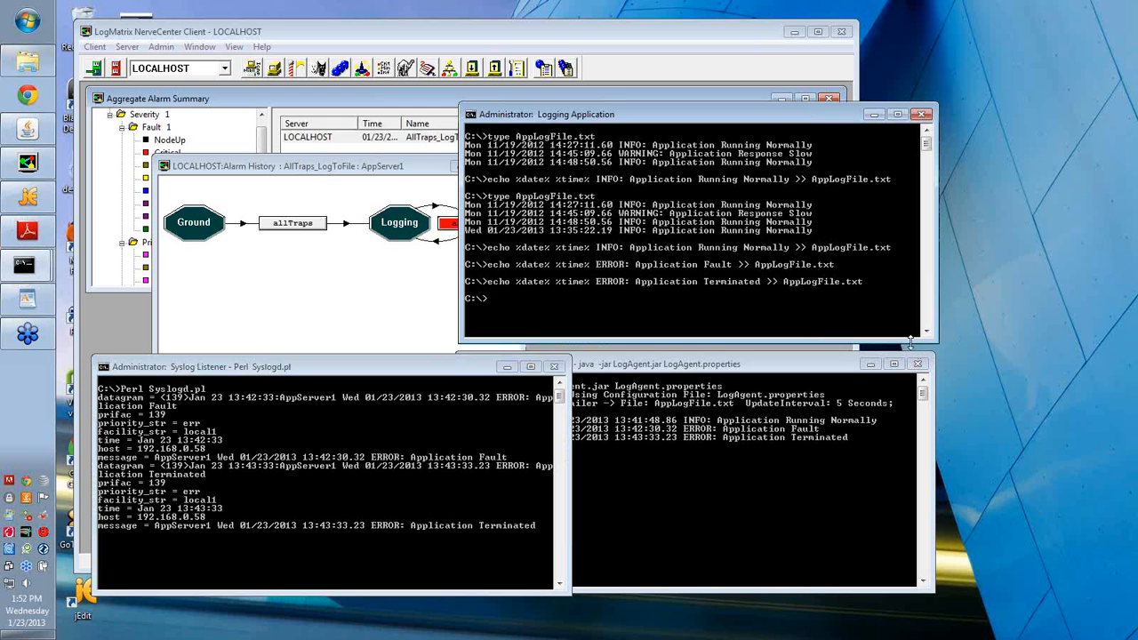